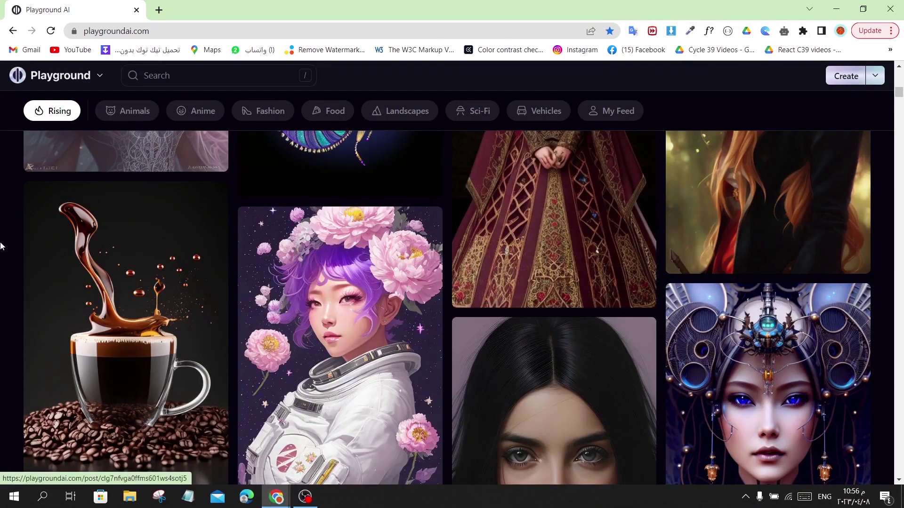
click(99, 77)
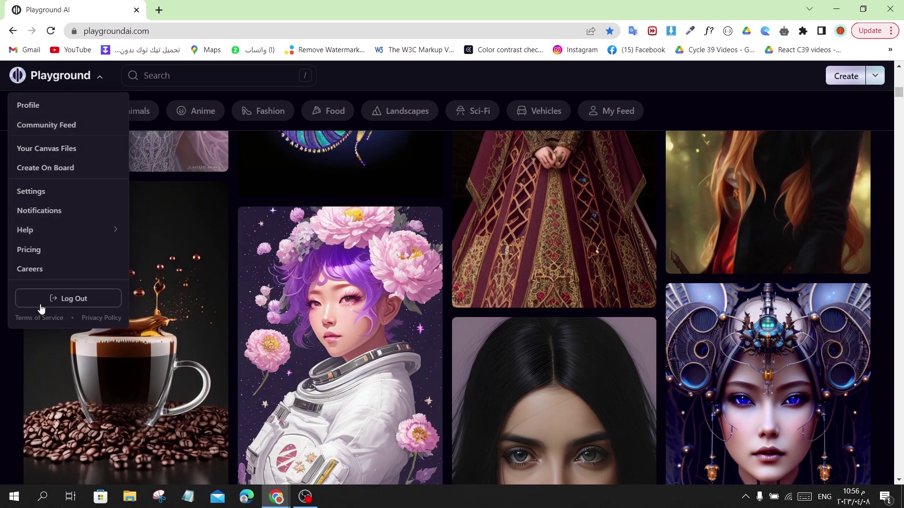
click(11, 432)
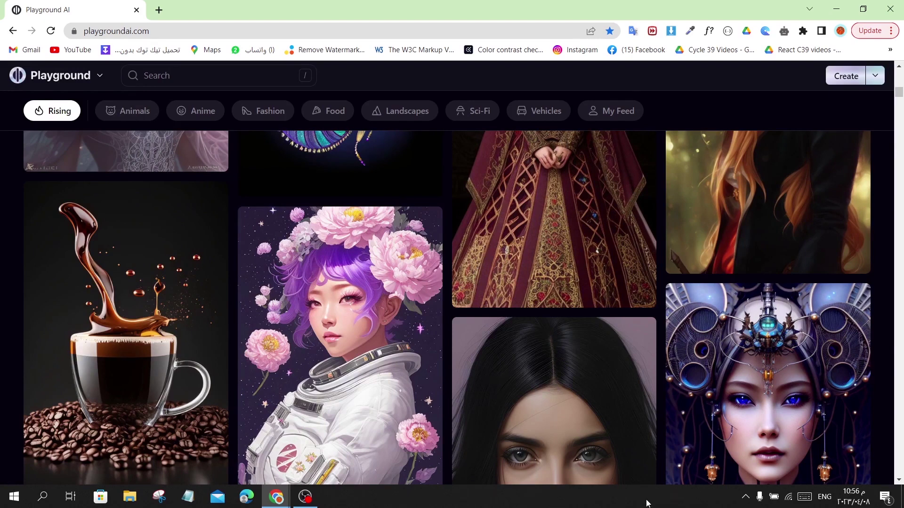
Step: Open the image creation page and enter the prompt "Tree, sea and sand"
click(844, 81)
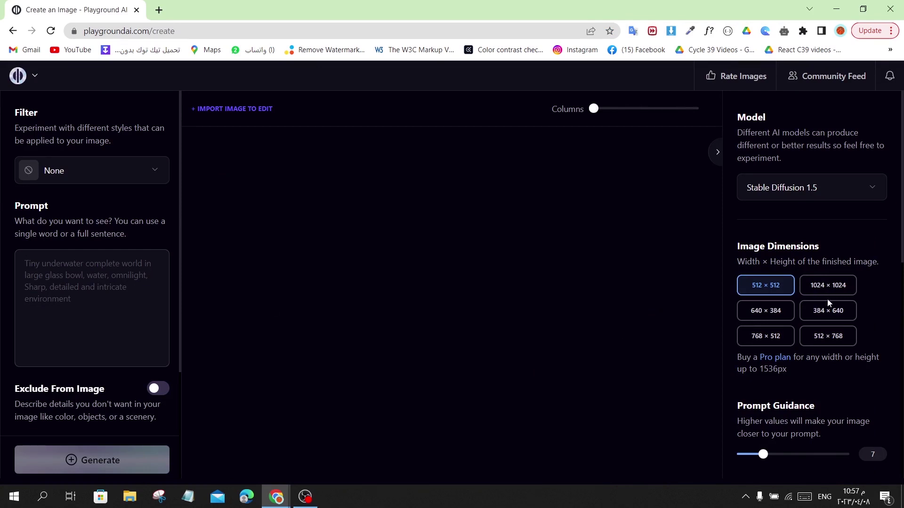
scroll(828, 339, down, 3)
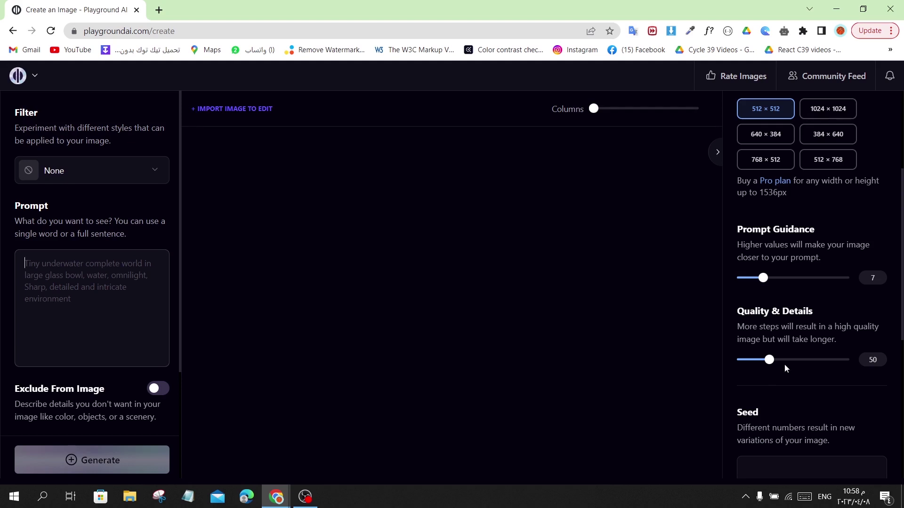
scroll(744, 304, down, 5)
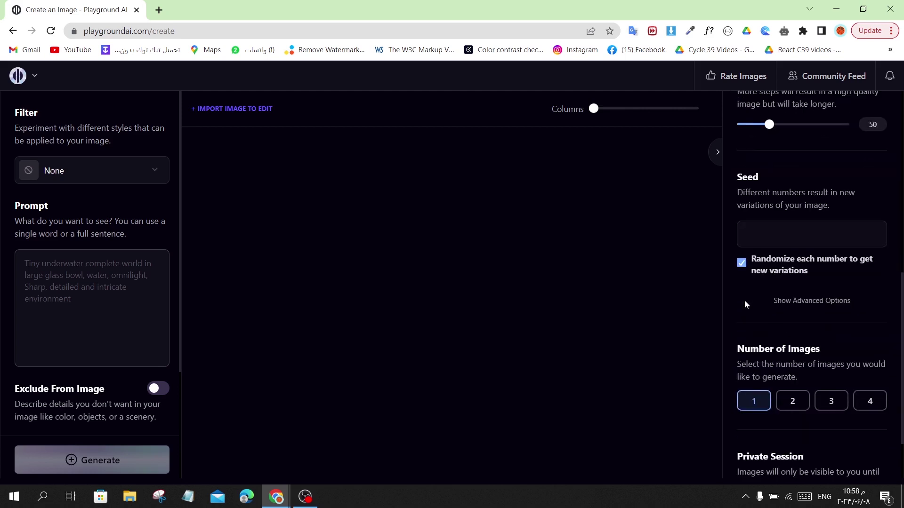
scroll(808, 399, down, 2)
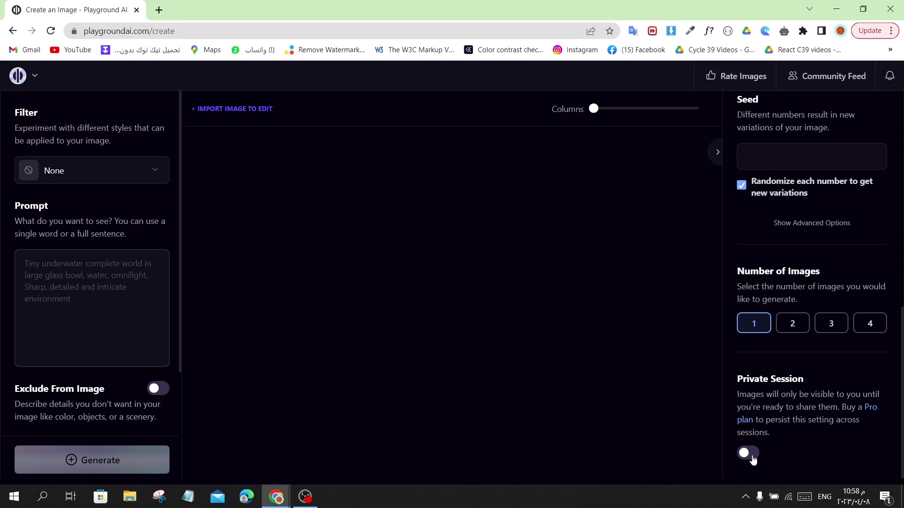
click(49, 309)
text(Tree, sea and sand)
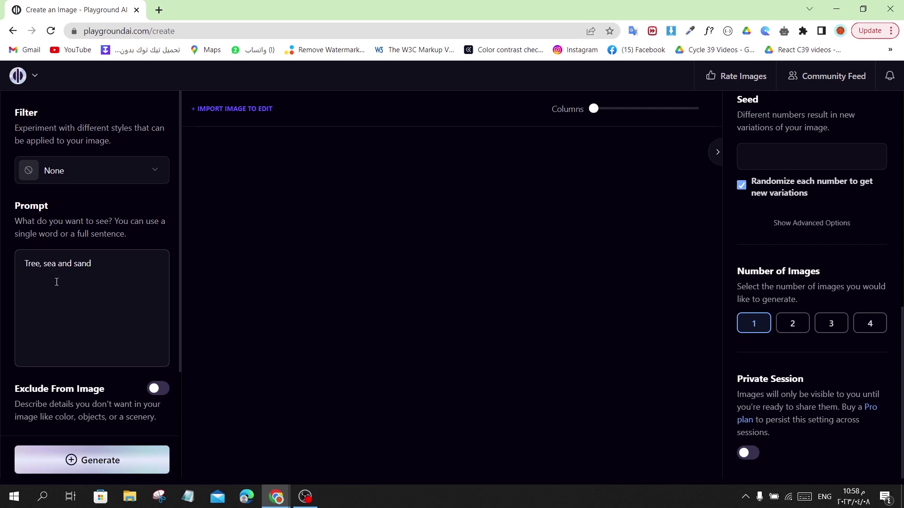
Step: Look through the available style filters without choosing one
click(86, 184)
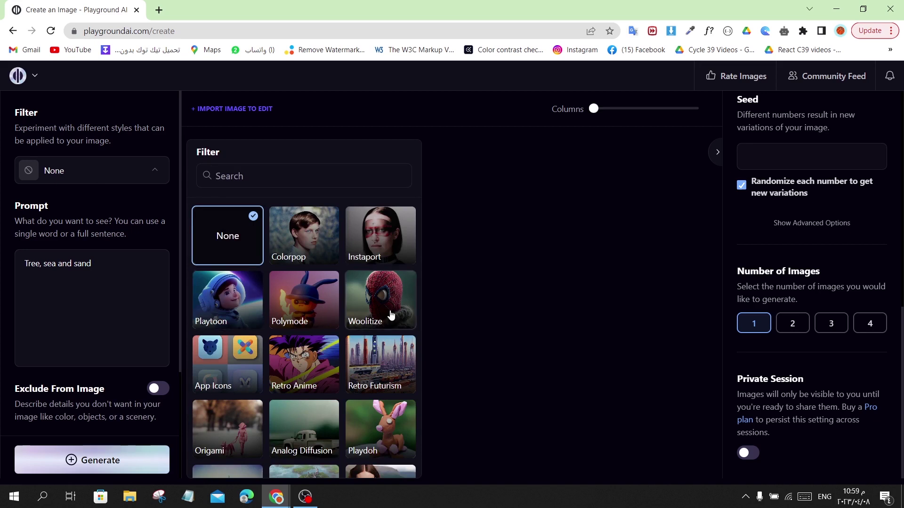
scroll(306, 334, down, 4)
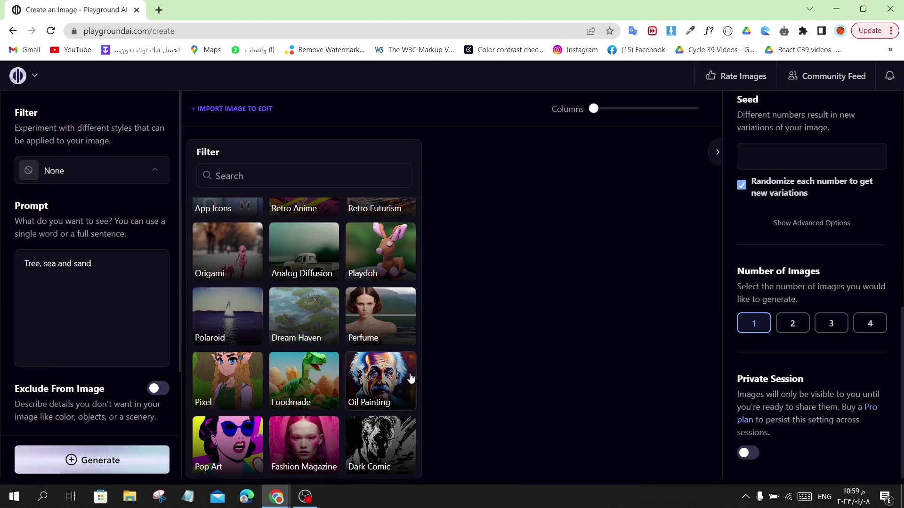
scroll(411, 378, down, 6)
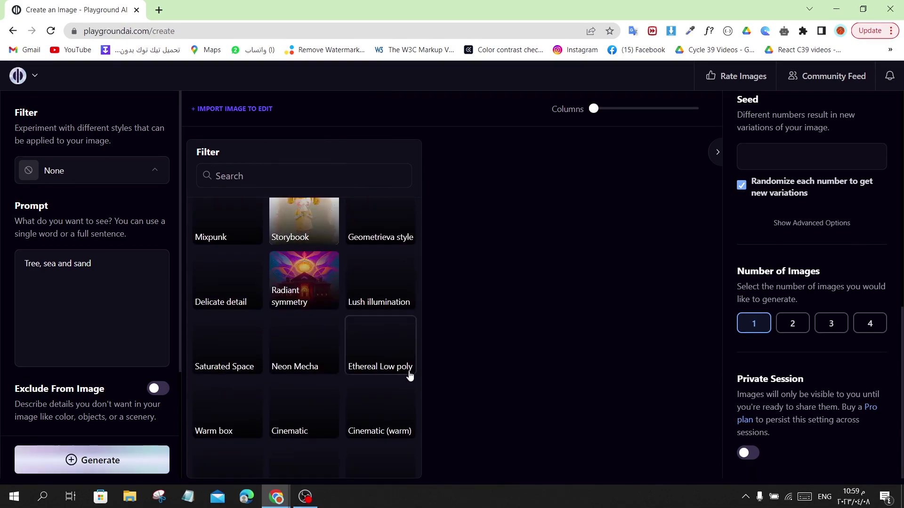
scroll(411, 378, down, 3)
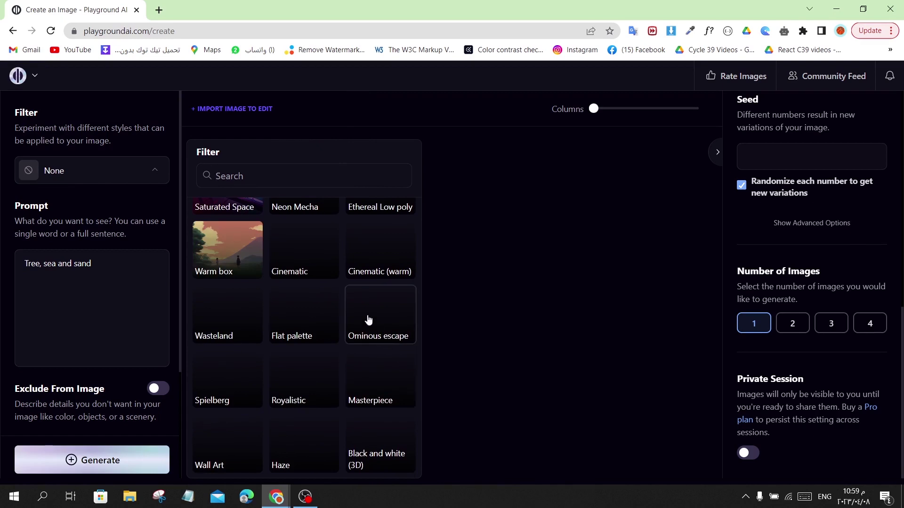
scroll(282, 306, up, 15)
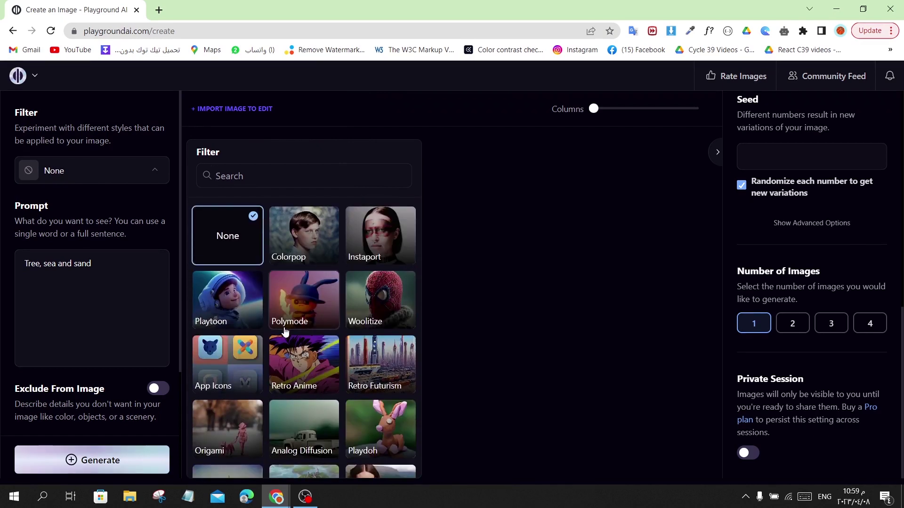
click(831, 382)
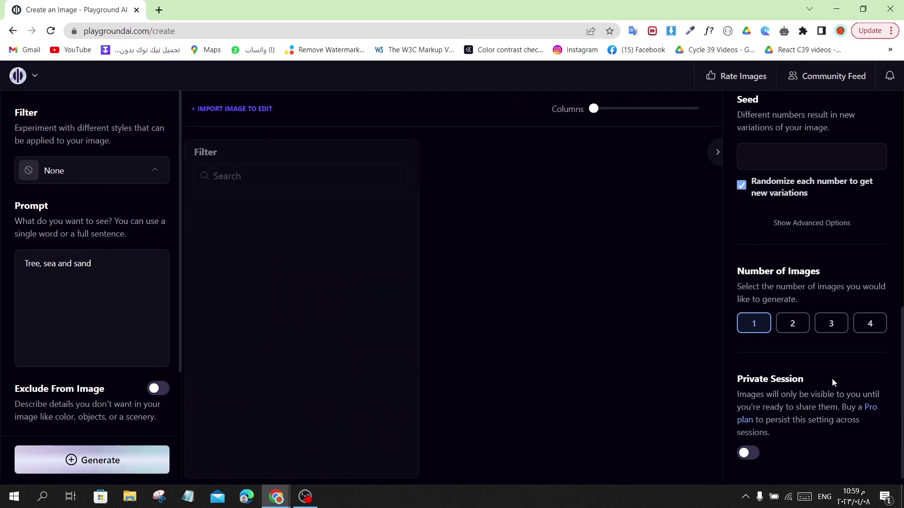
Step: Review the AI models available for image generation, keeping Stable Diffusion 1.5 selected
scroll(832, 377, up, 10)
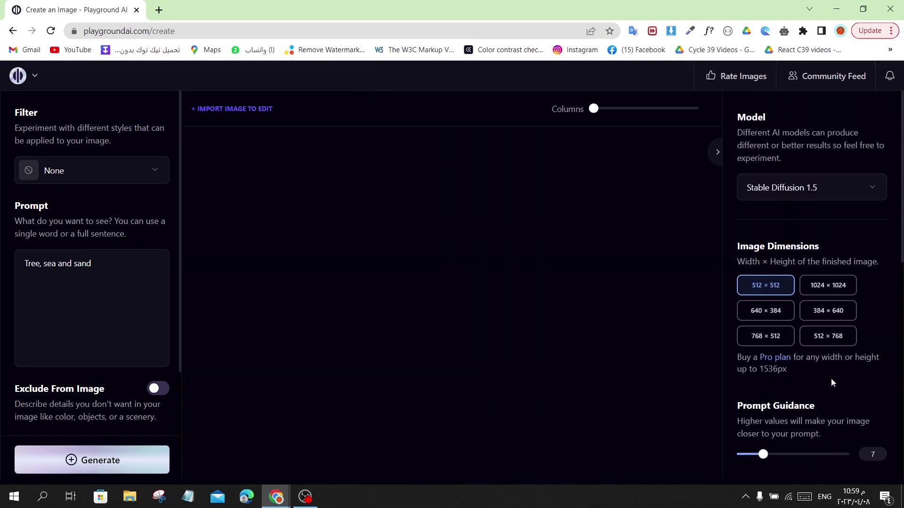
click(839, 188)
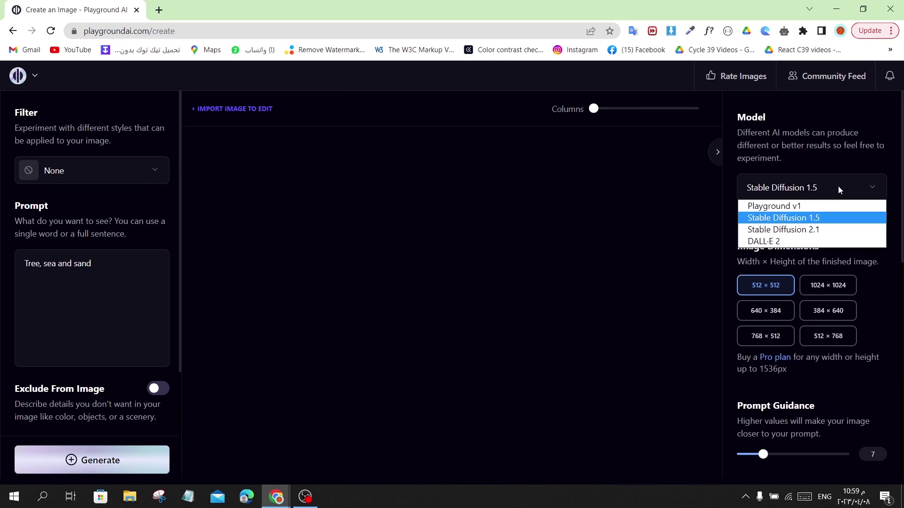
key(Up)
click(818, 234)
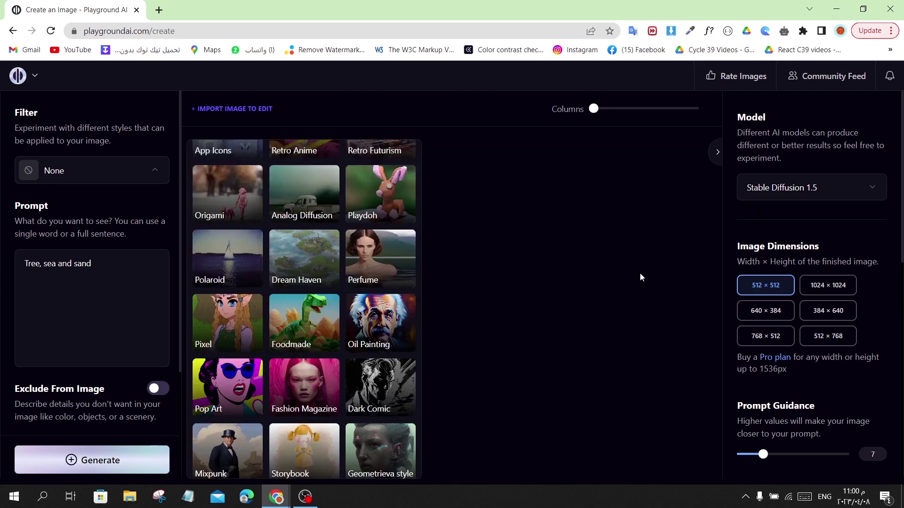
Step: Browse the style filters again and check the Exclude From Image and Image to Image options
click(639, 273)
click(127, 176)
scroll(311, 277, down, 6)
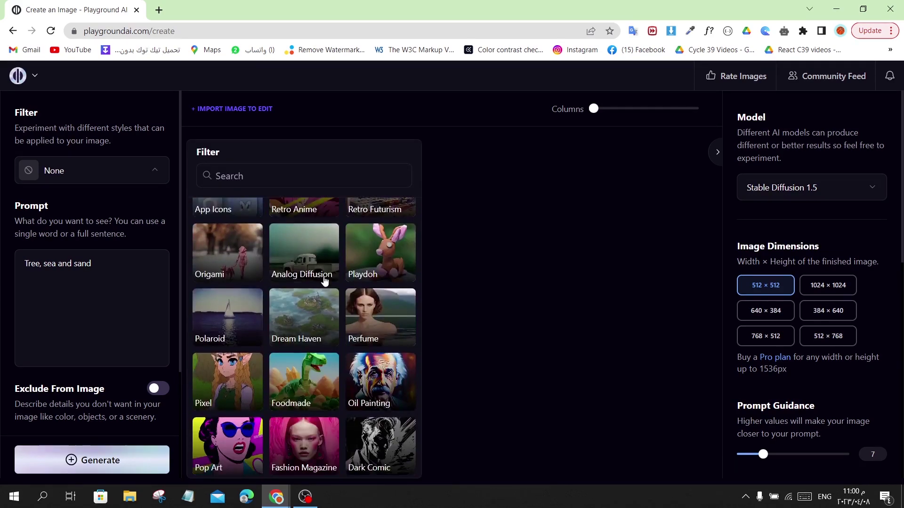
scroll(163, 241, down, 3)
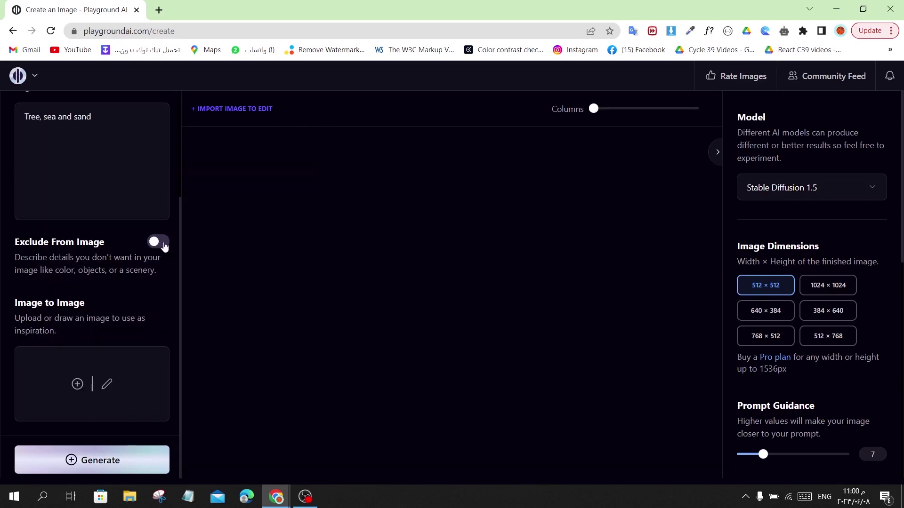
scroll(165, 247, up, 3)
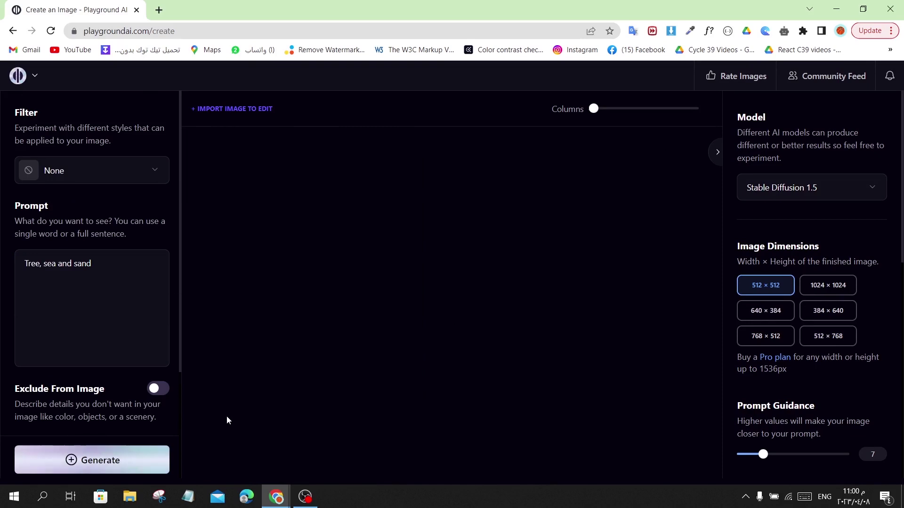
Step: Generate an image from the prompt "Tree, sea and sand 4k"
click(142, 460)
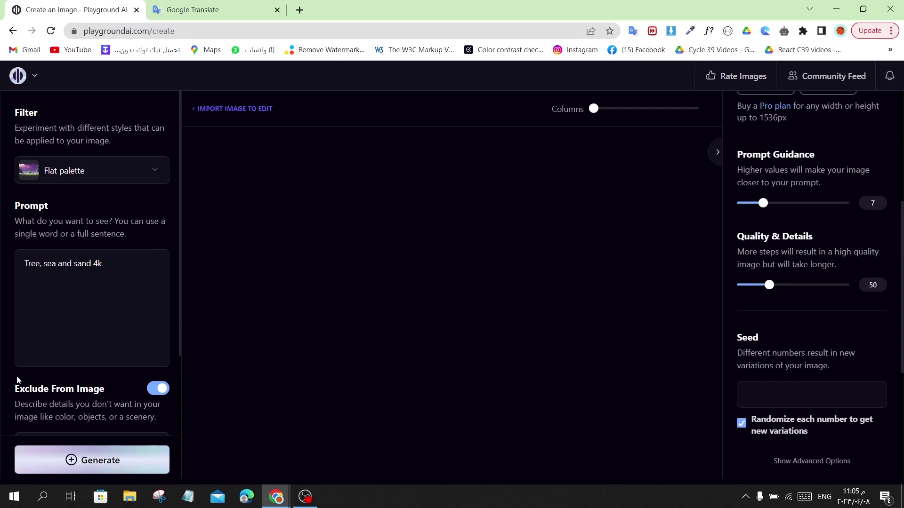
scroll(57, 341, down, 4)
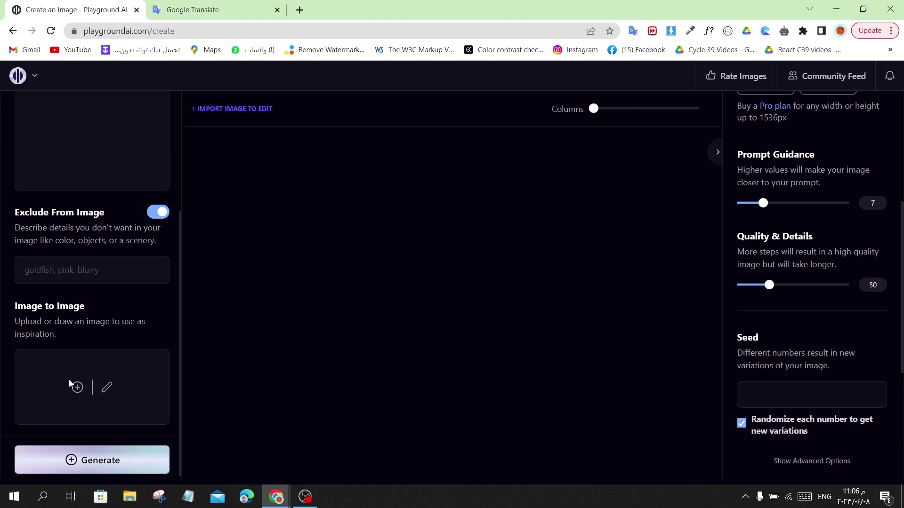
scroll(145, 349, up, 4)
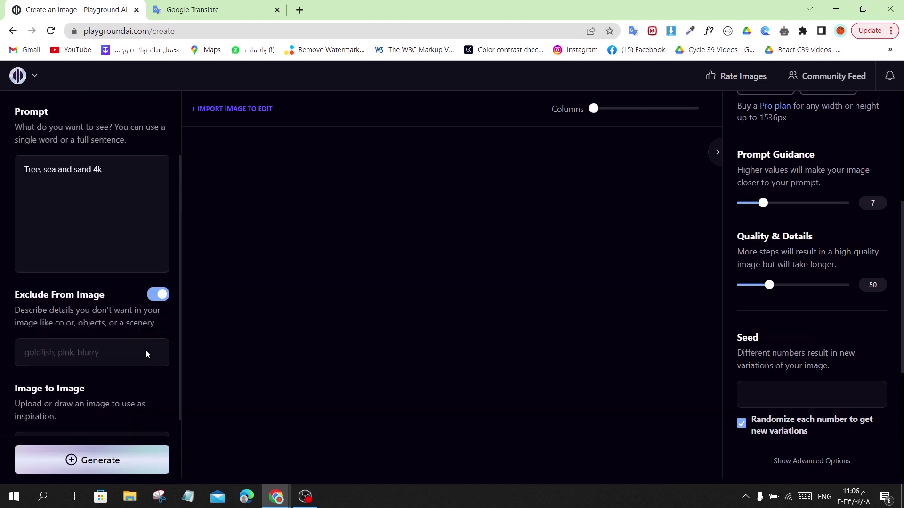
click(125, 464)
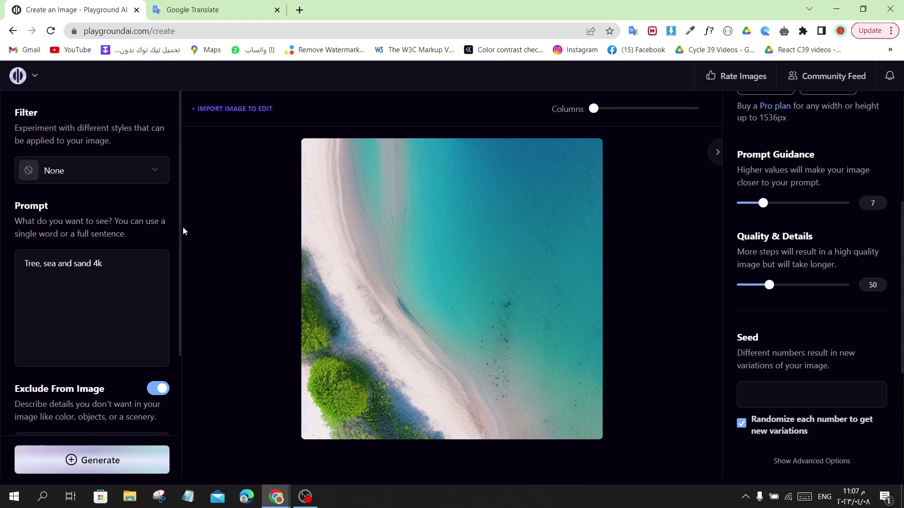
Step: Apply the Playtoon filter and generate another image from the same prompt
click(121, 184)
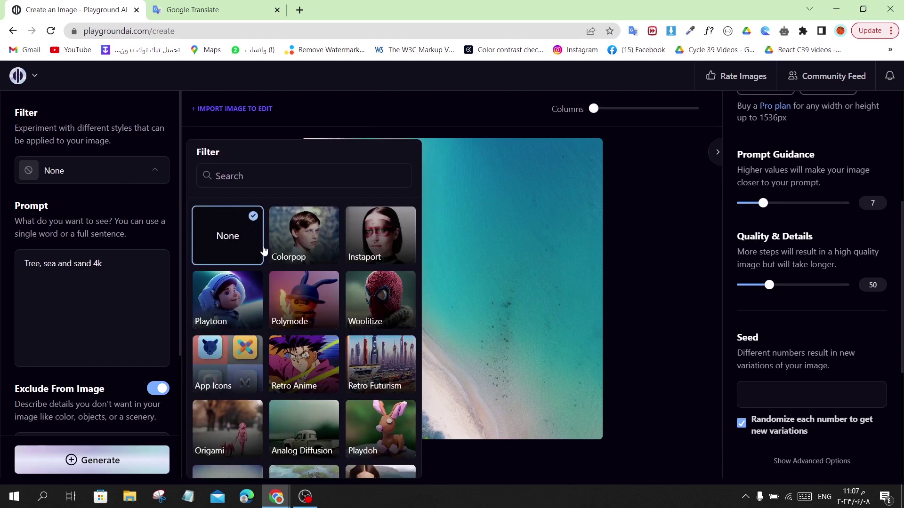
click(250, 295)
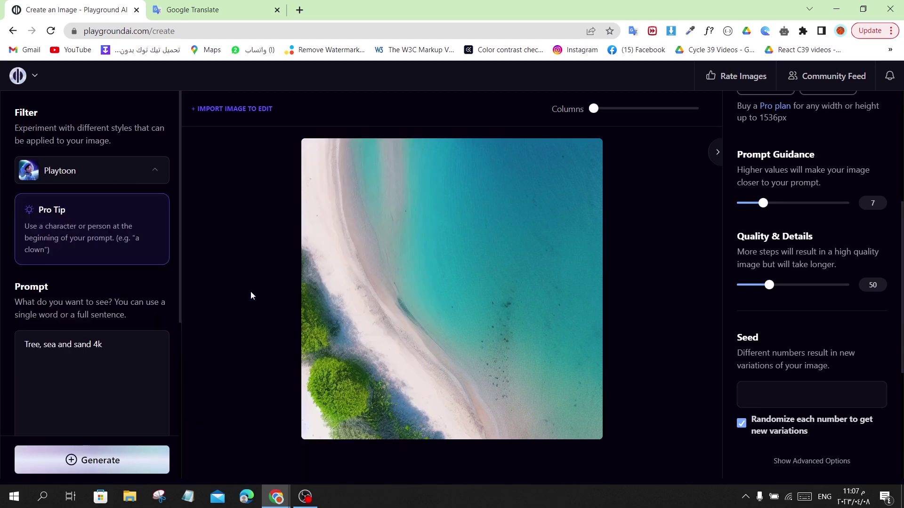
click(143, 454)
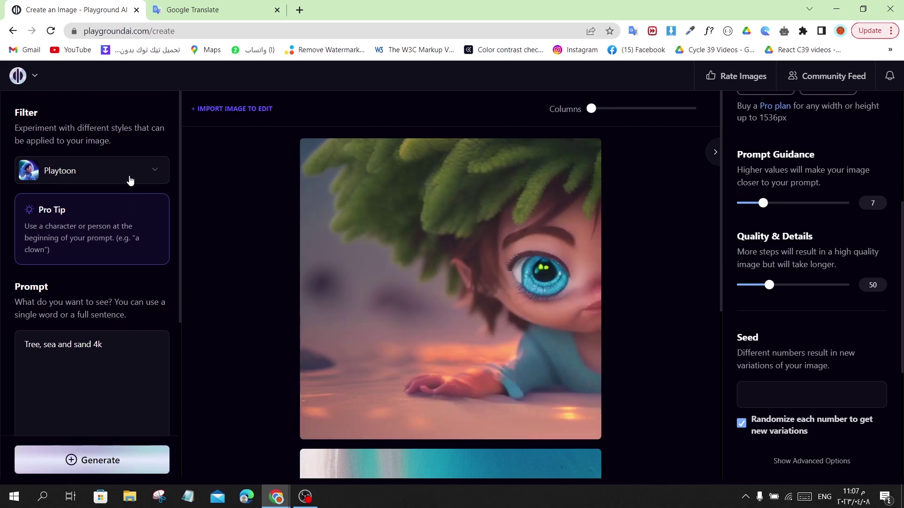
Step: Examine the filter styles further down the list, such as Flat palette and Masterpiece, and close the list
click(130, 180)
scroll(392, 339, down, 12)
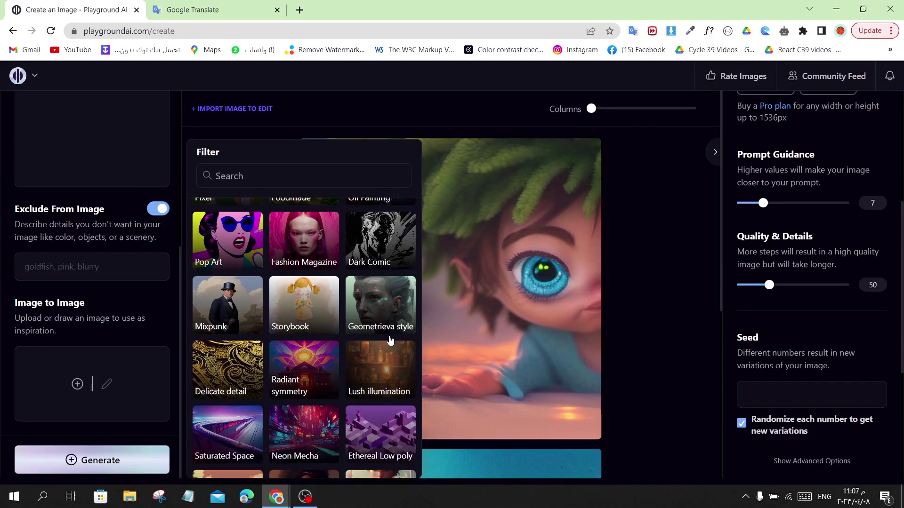
scroll(390, 339, down, 1)
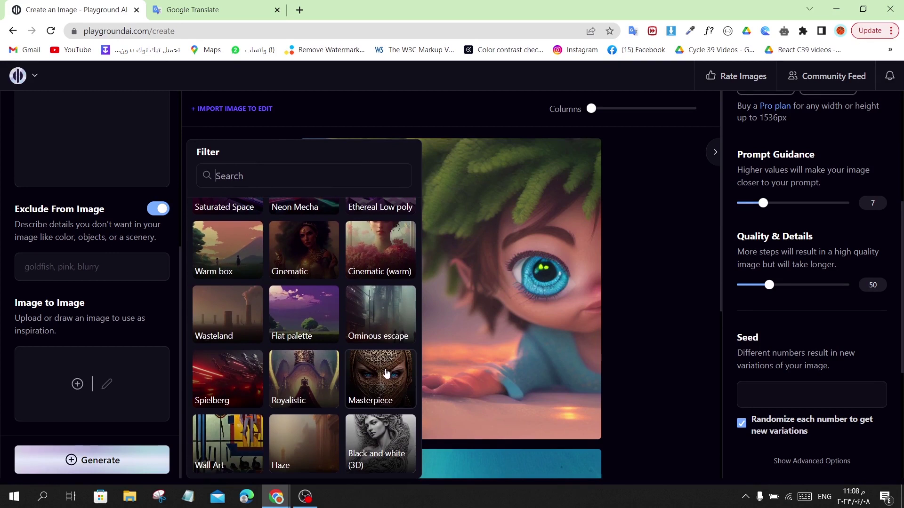
click(688, 301)
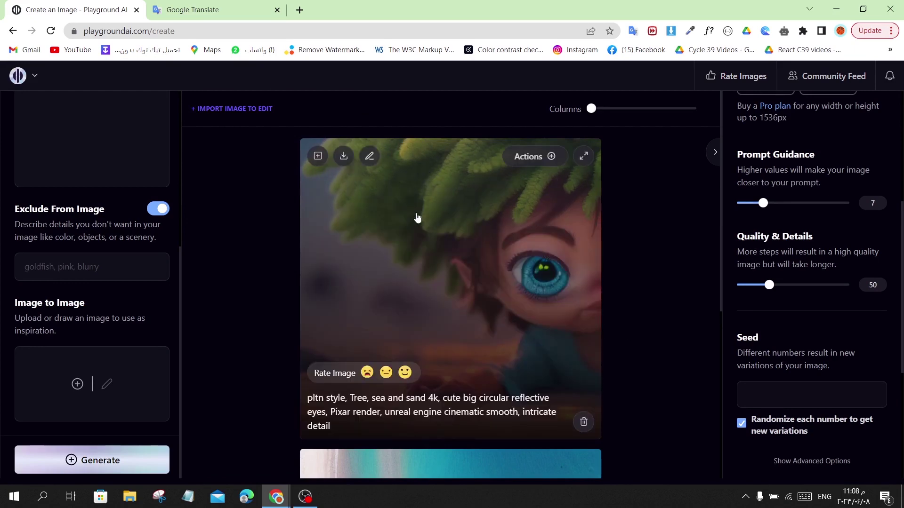
Step: Switch to Bing Image Creator and generate images from the prompt "Tree, sea and sand"
key(alt+Tab)
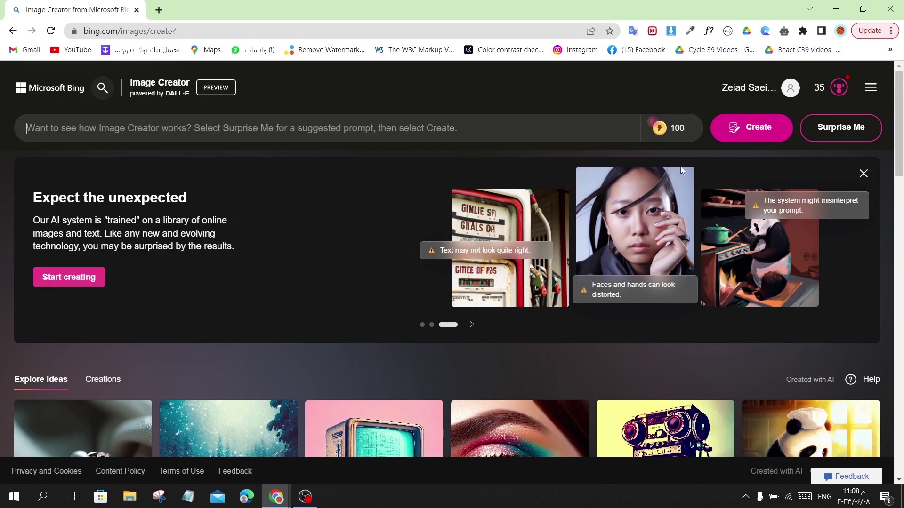
scroll(680, 167, down, 1)
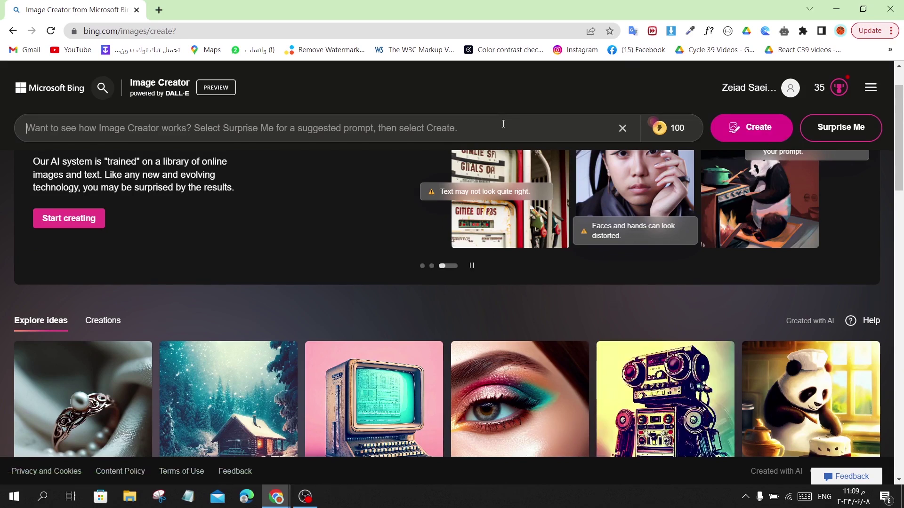
text(Tree, sea and sand)
click(735, 137)
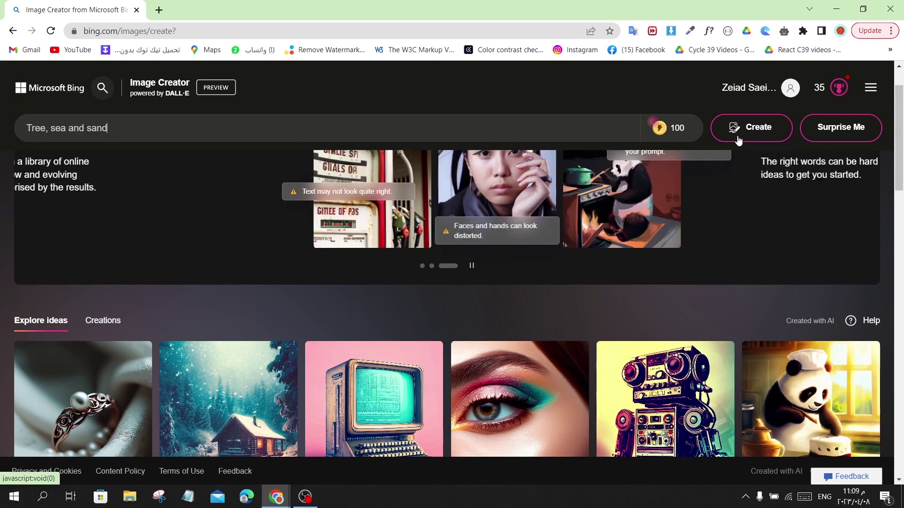
Step: Add "4k" to the end of the prompt and generate a new set of images
scroll(579, 205, down, 1)
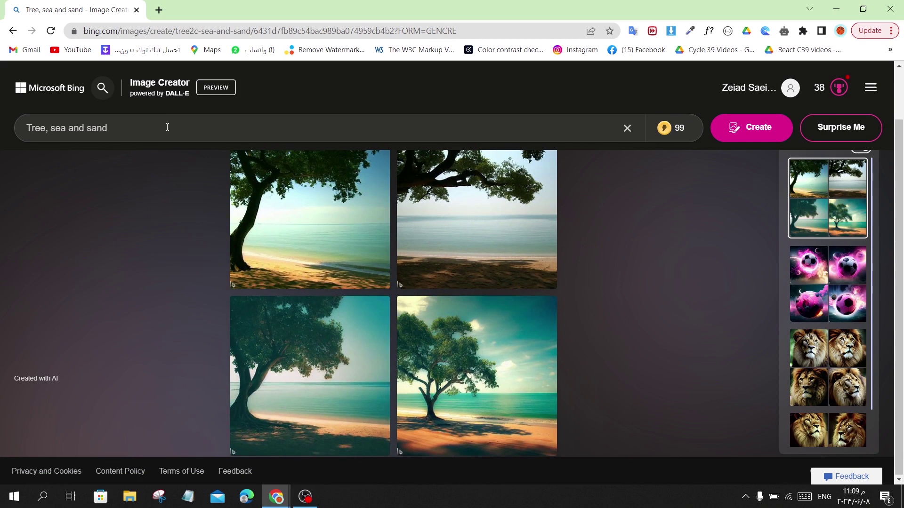
text(4k)
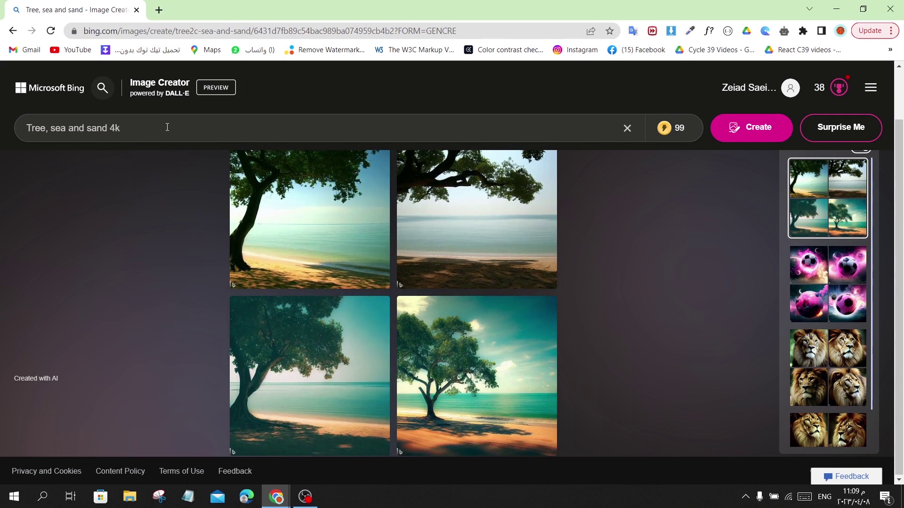
click(759, 127)
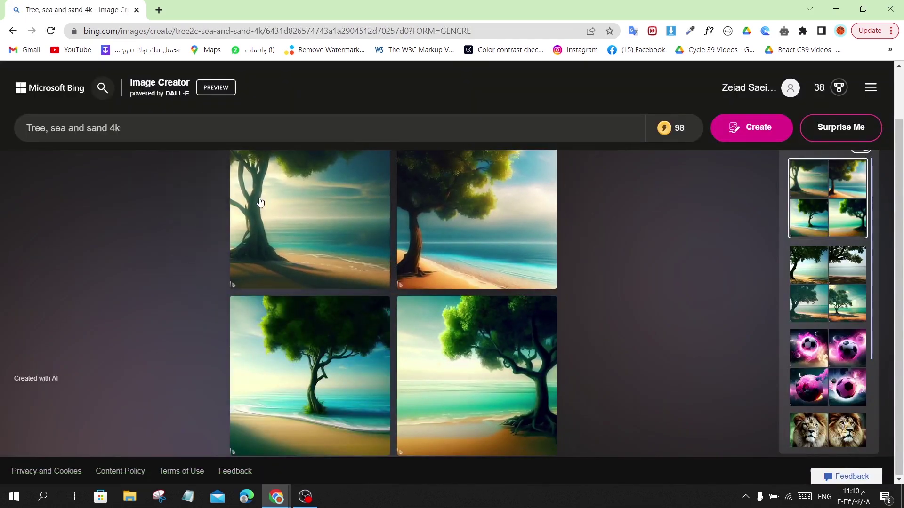
Step: Reopen the earlier image set made from "Tree, sea and sand" without "4k" to compare the results
click(846, 269)
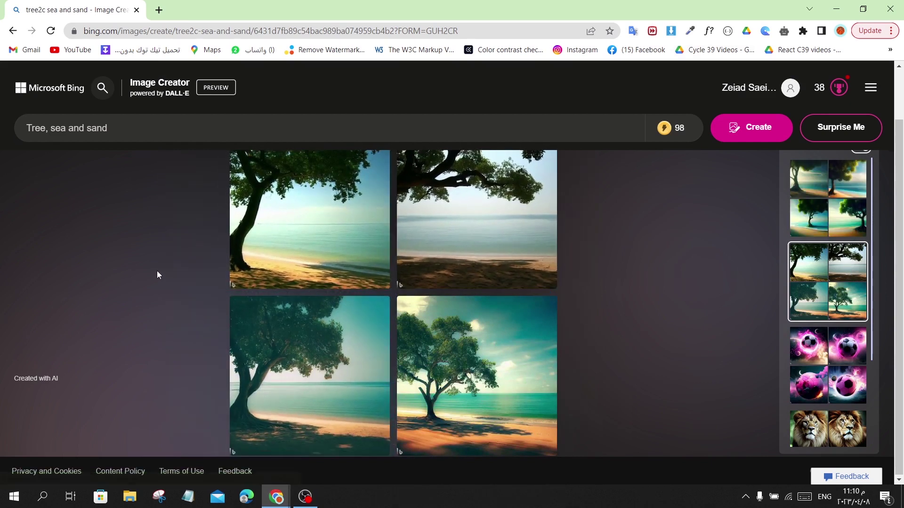
click(176, 134)
click(306, 499)
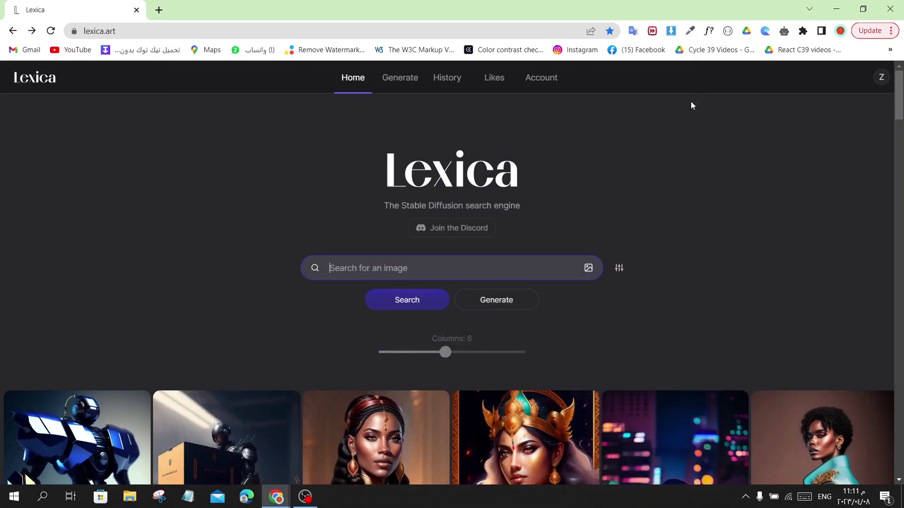
Step: Switch to Lexica and browse the sample images in its home page gallery
scroll(718, 164, down, 9)
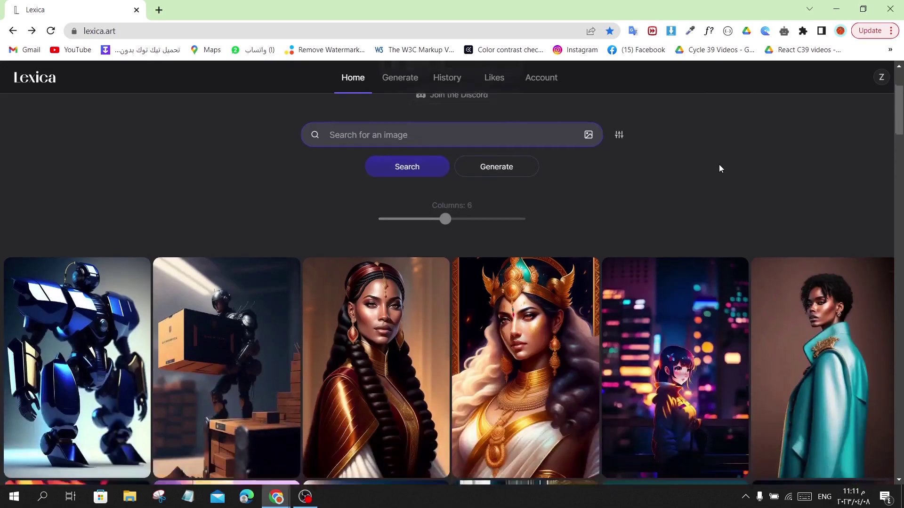
scroll(718, 165, down, 10)
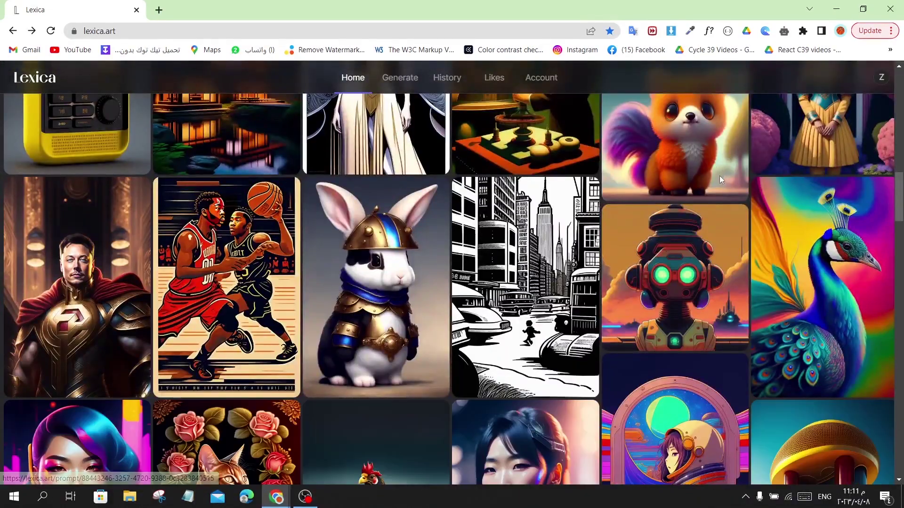
mouse_move(725, 175)
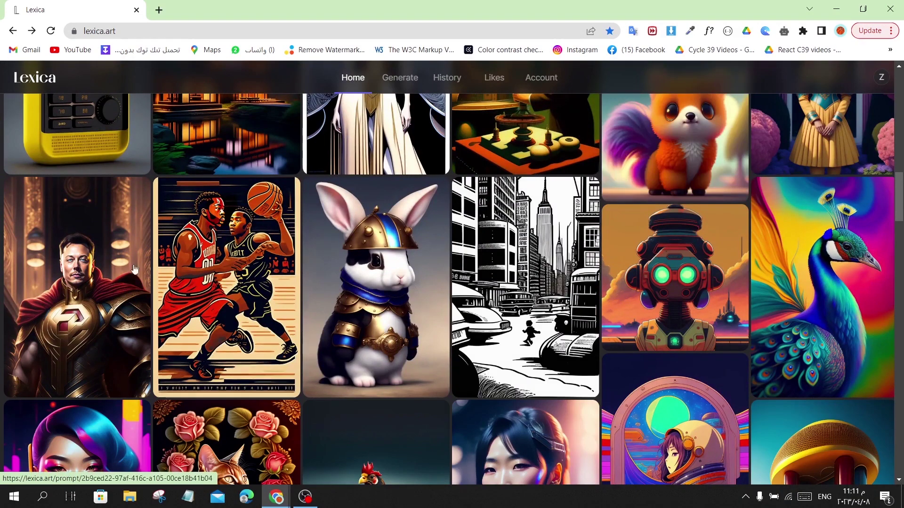
mouse_move(106, 268)
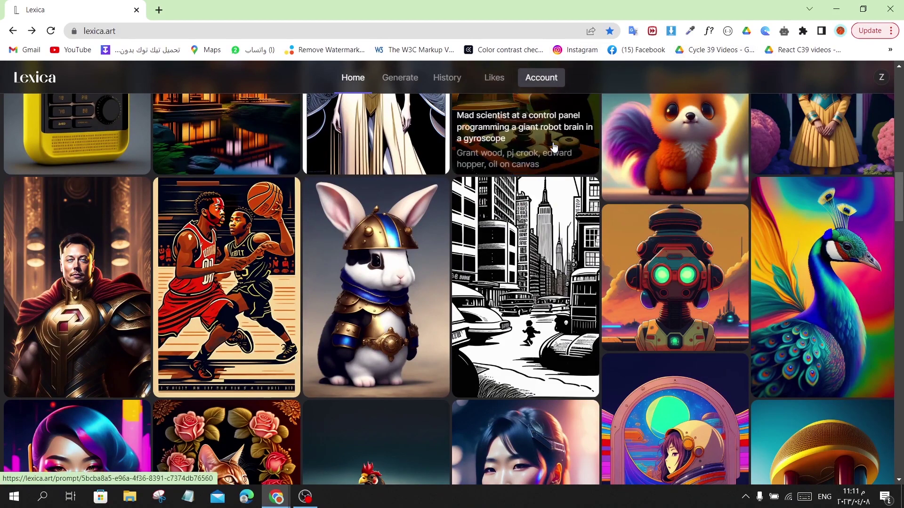
scroll(551, 77, up, 15)
scroll(560, 80, up, 5)
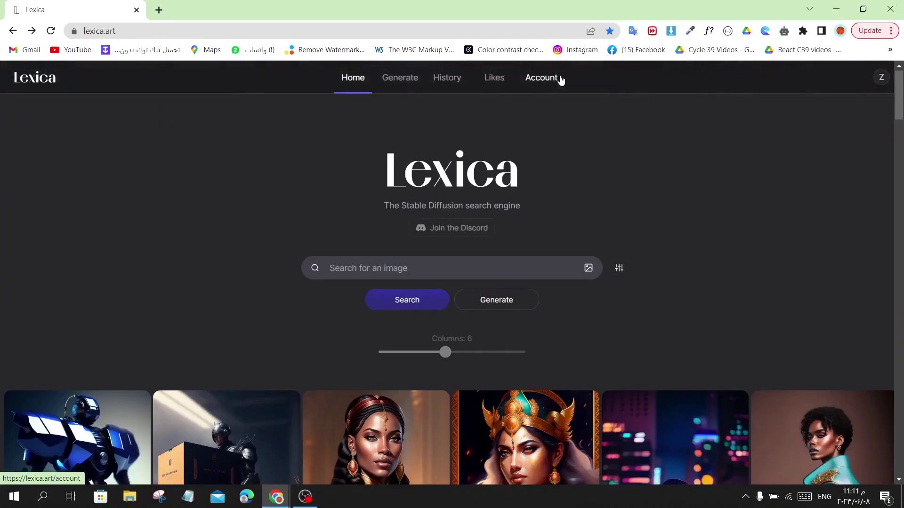
Step: Open Lexica's image generator and set the image dimensions to 512 × 768
click(387, 86)
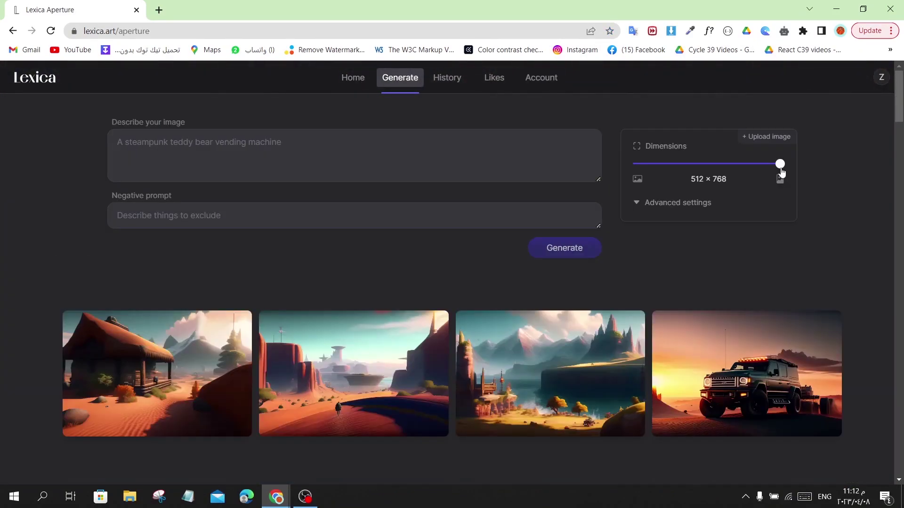
mouse_move(775, 172)
drag(776, 172, 744, 164)
drag(809, 177, 810, 176)
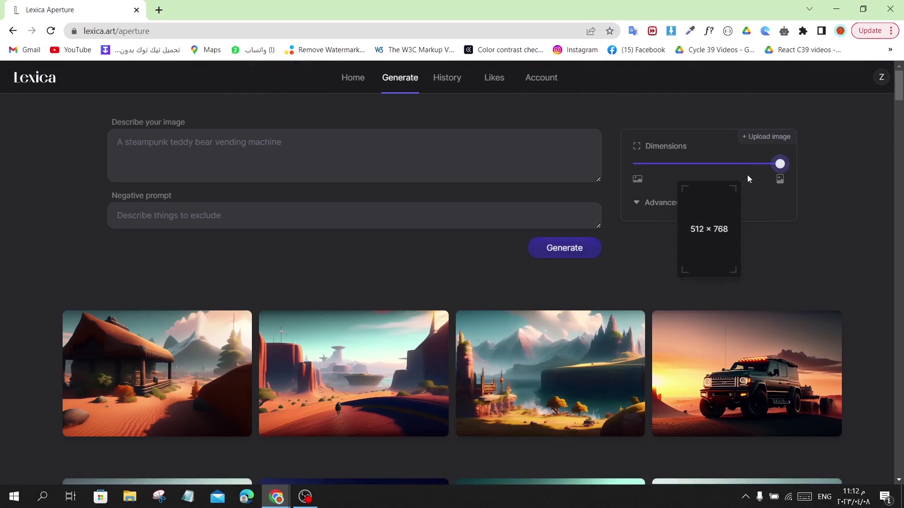
Step: Generate images in Lexica from the prompt "Tree, sea and sand" and look over the results
click(370, 146)
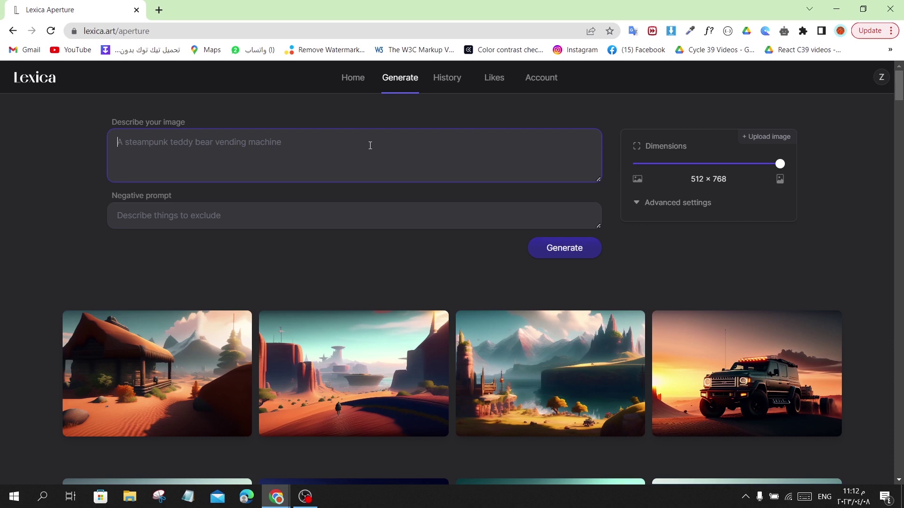
text(Tree, sea and sand)
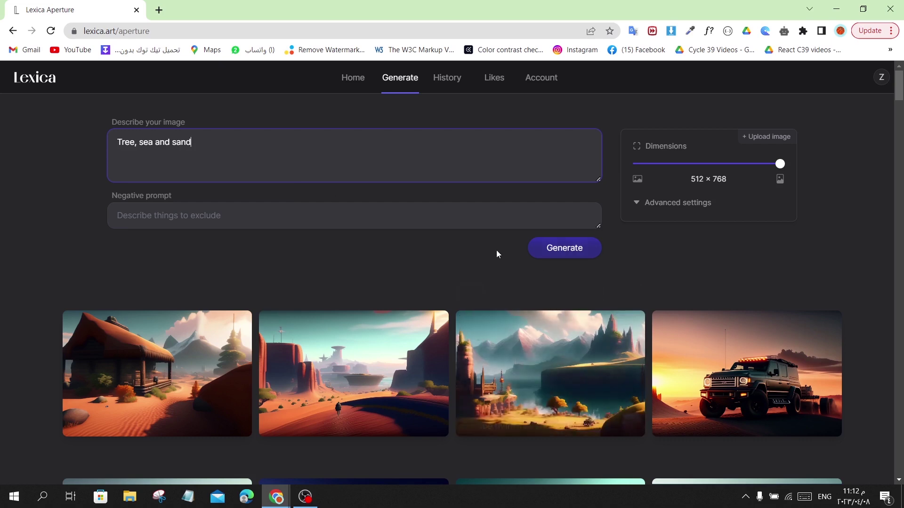
click(541, 255)
scroll(539, 250, down, 2)
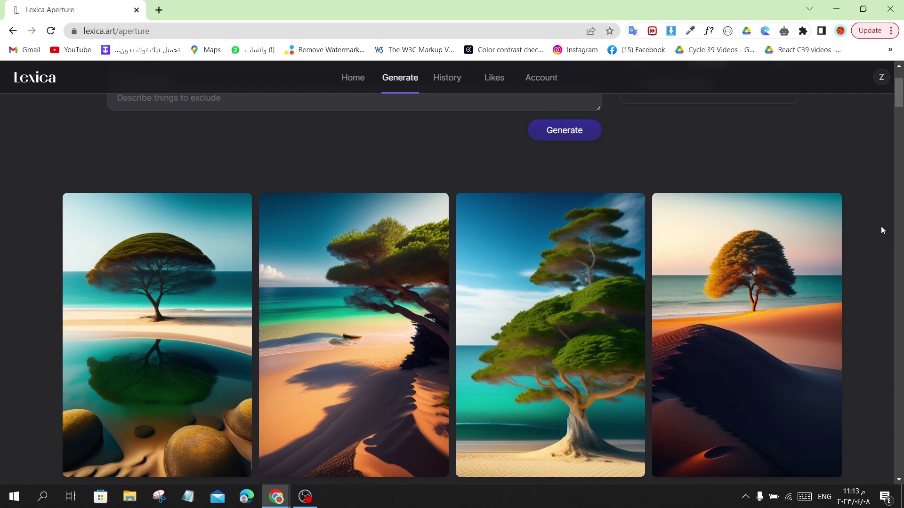
scroll(880, 226, down, 2)
scroll(880, 242, up, 1)
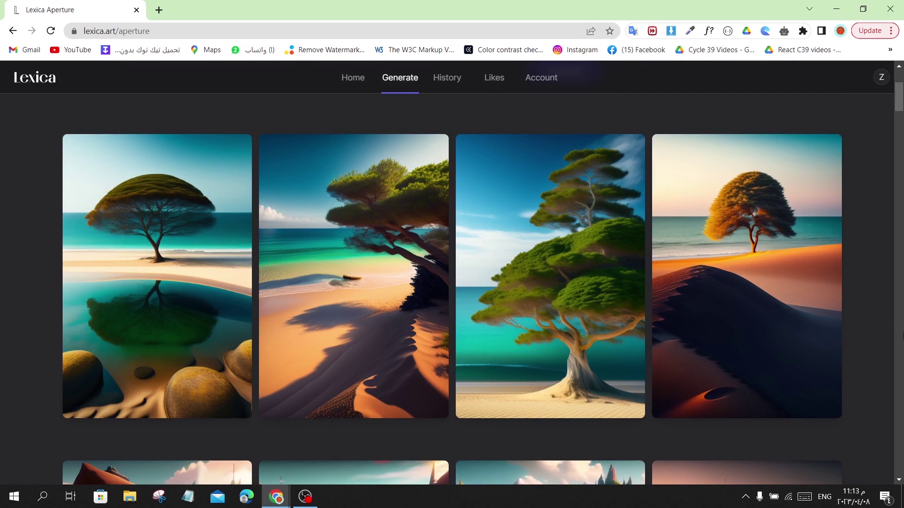
scroll(407, 212, up, 3)
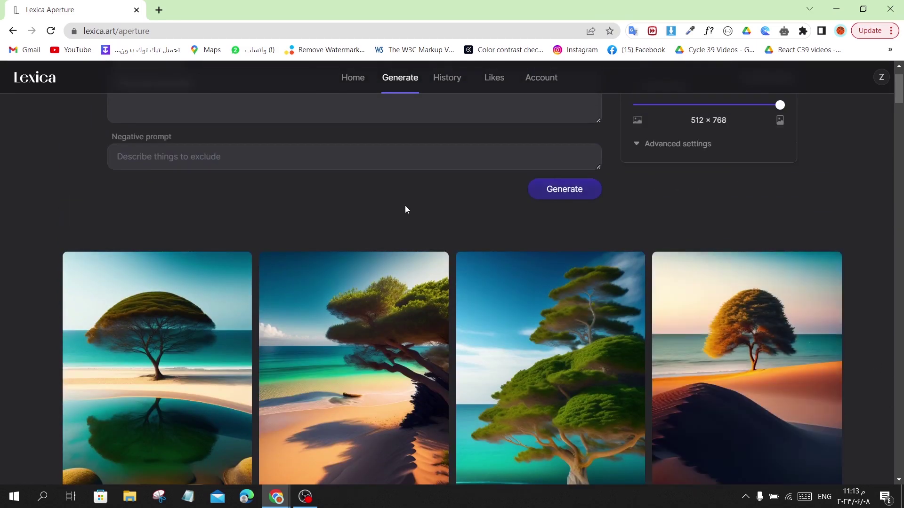
click(438, 223)
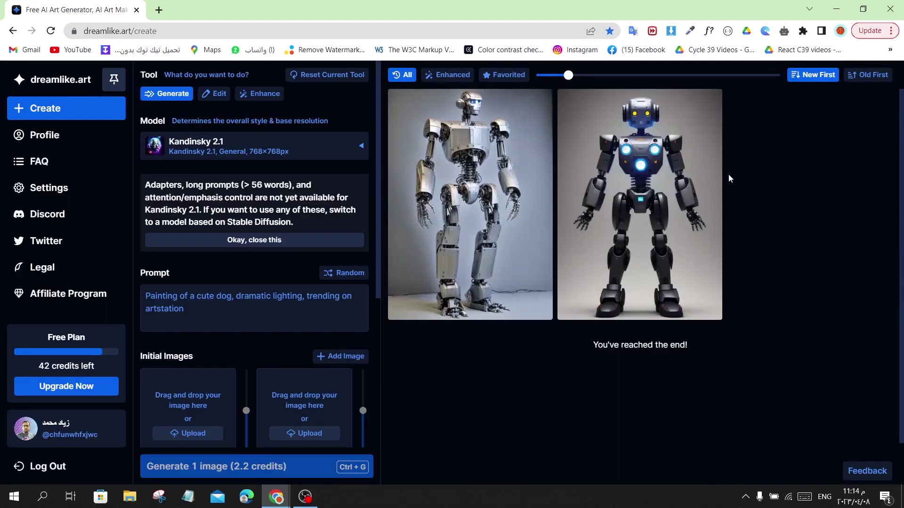
Step: Switch to dreamlike.art and choose Realism Engine 1.0 as the generation model
mouse_move(568, 191)
click(264, 147)
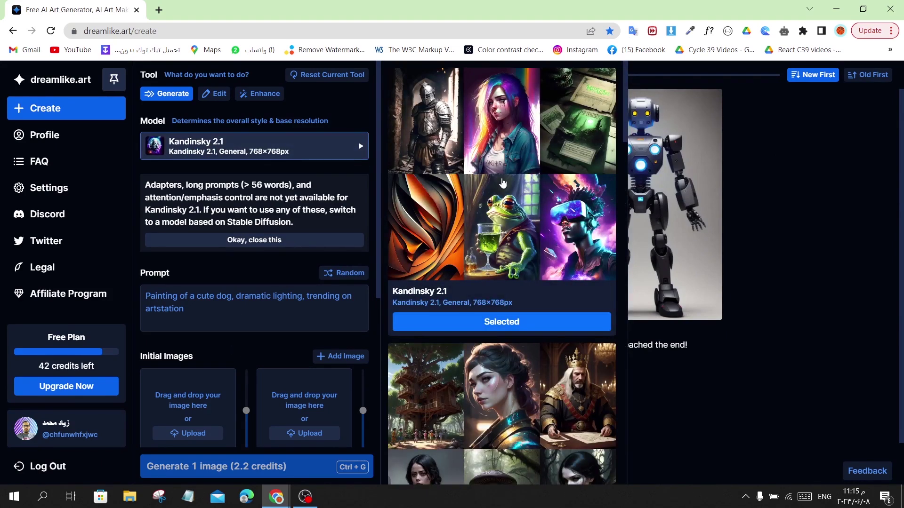
scroll(502, 182, down, 9)
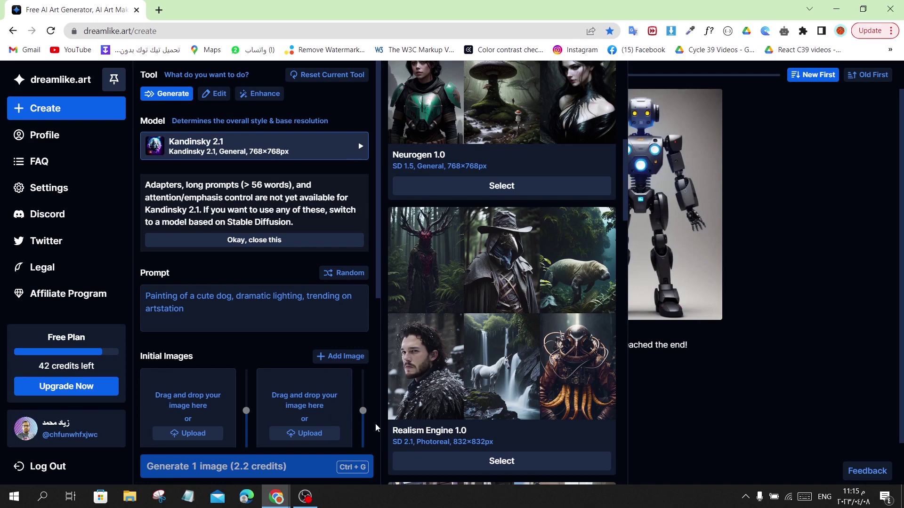
click(412, 462)
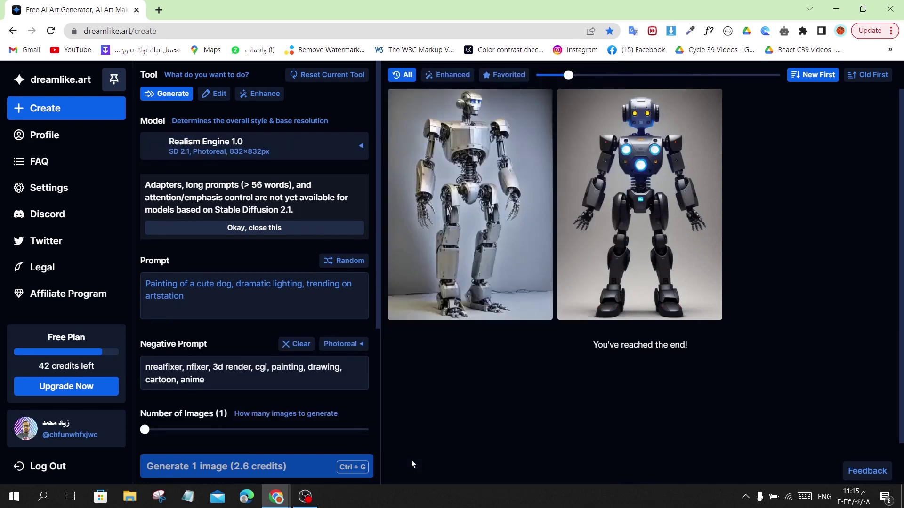
Step: Generate one image from the prompt "Tree, sea and sand", keeping the model's preset negative prompt
triple_click(239, 384)
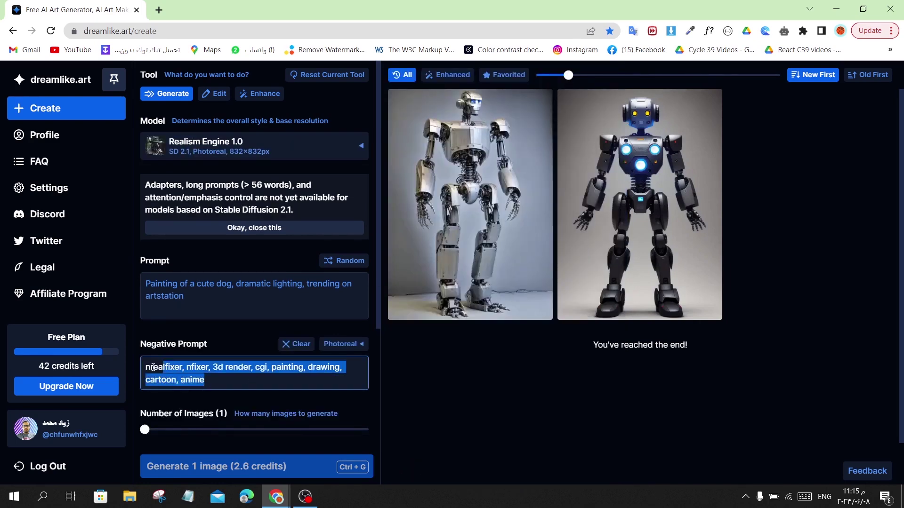
click(275, 388)
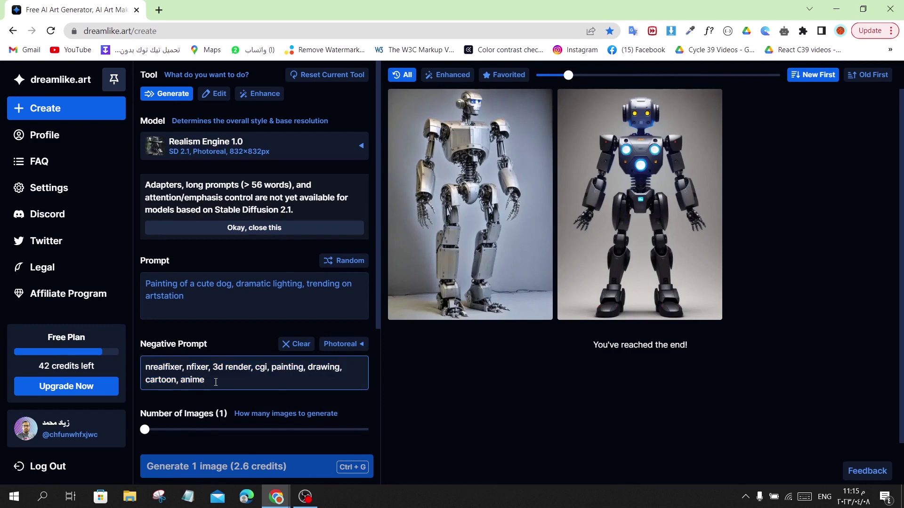
click(196, 303)
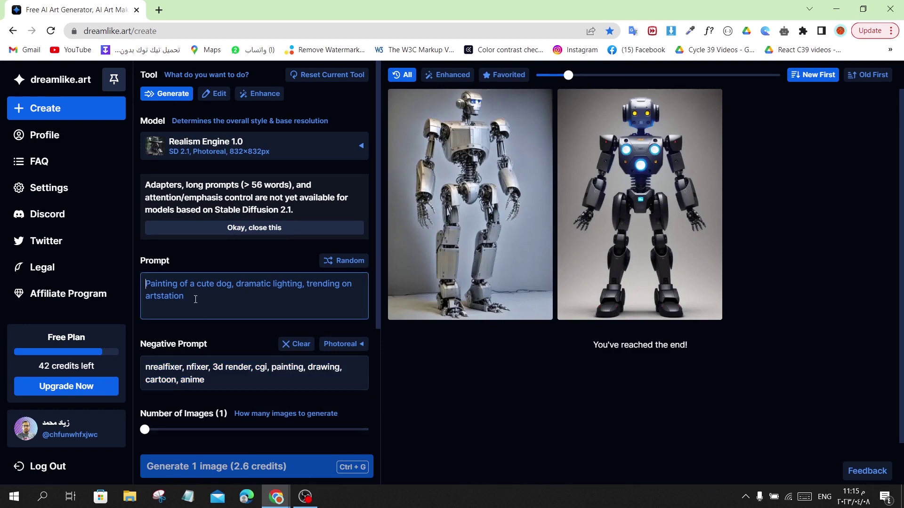
text(Tree, sea and sand)
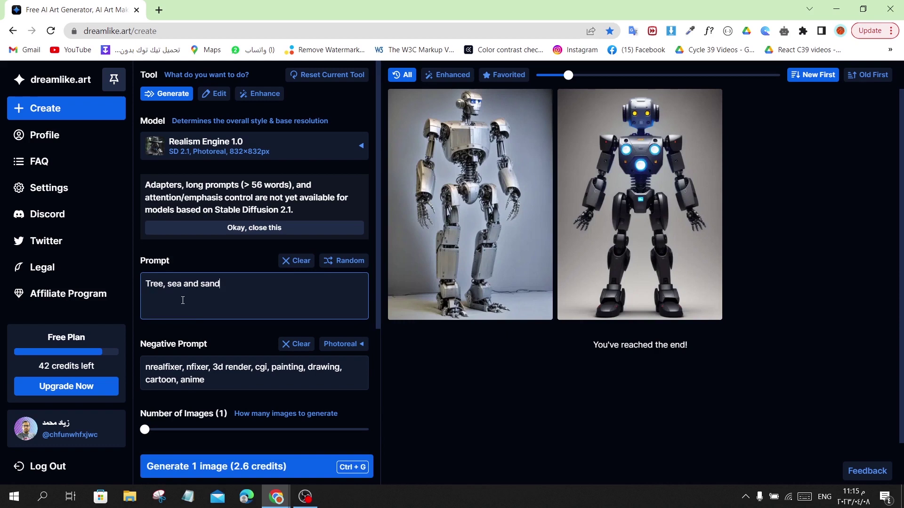
click(262, 472)
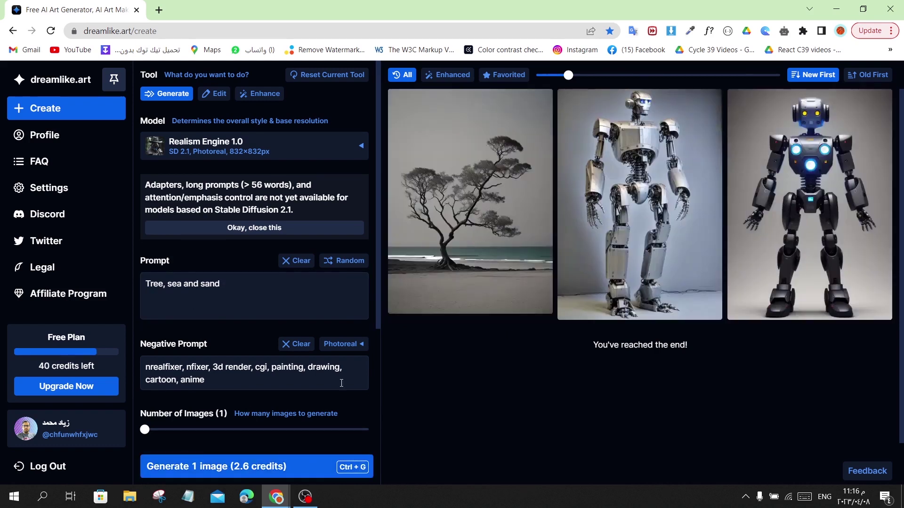
Step: Change the model to Kandinsky 2.1 and generate another image from the same prompt
click(243, 158)
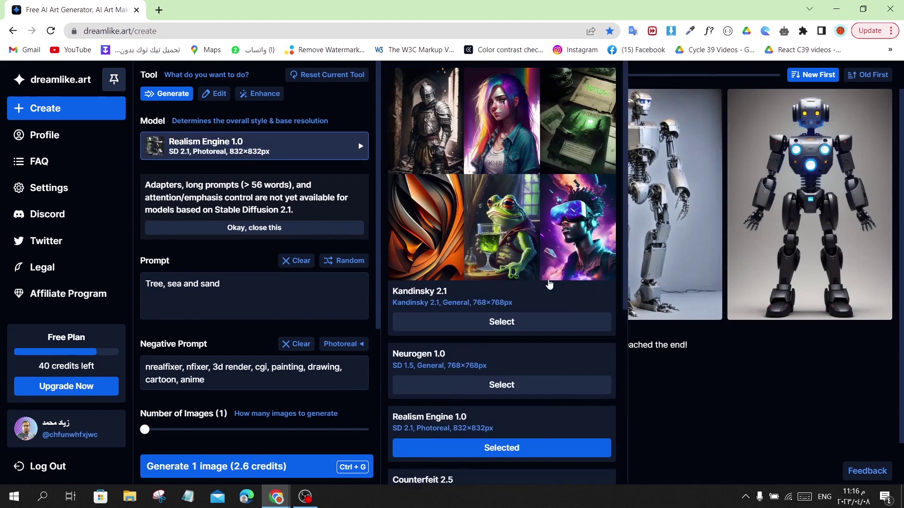
click(549, 327)
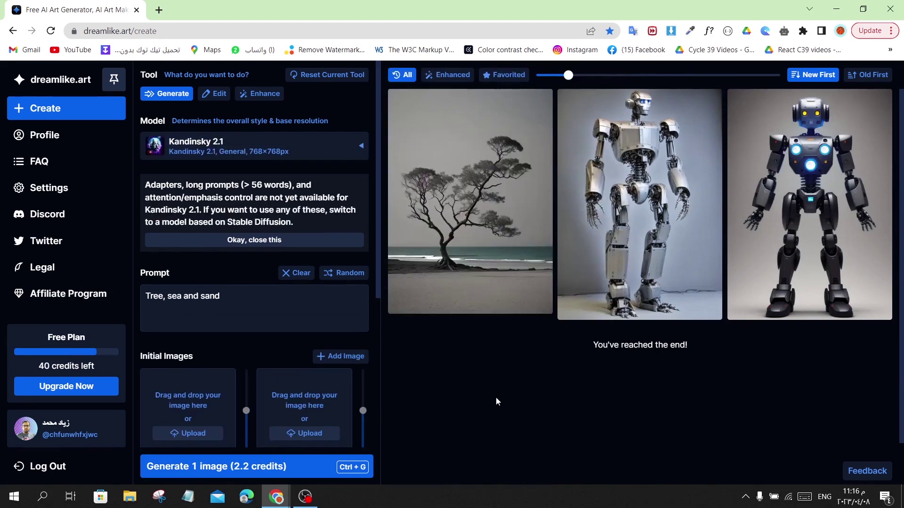
click(288, 478)
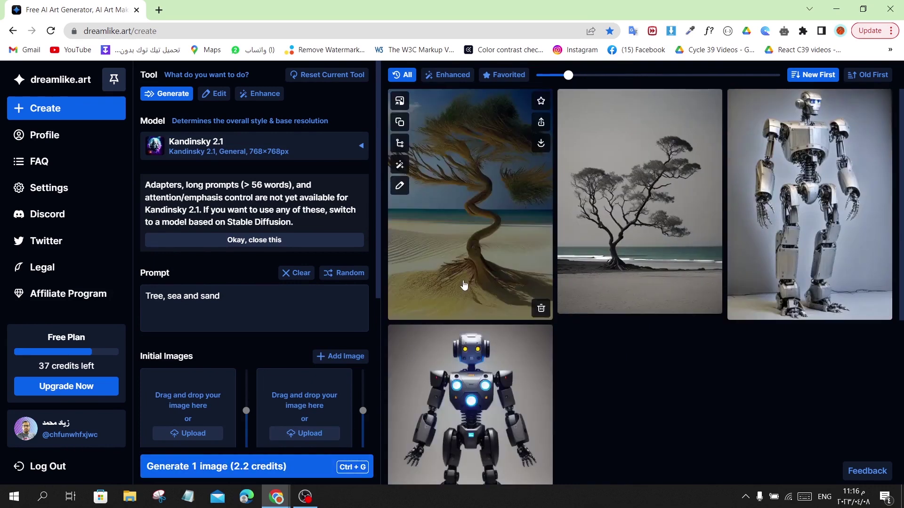
mouse_move(465, 211)
Step: Set the negative prompt to "high quality" and generate another image
scroll(213, 265, down, 5)
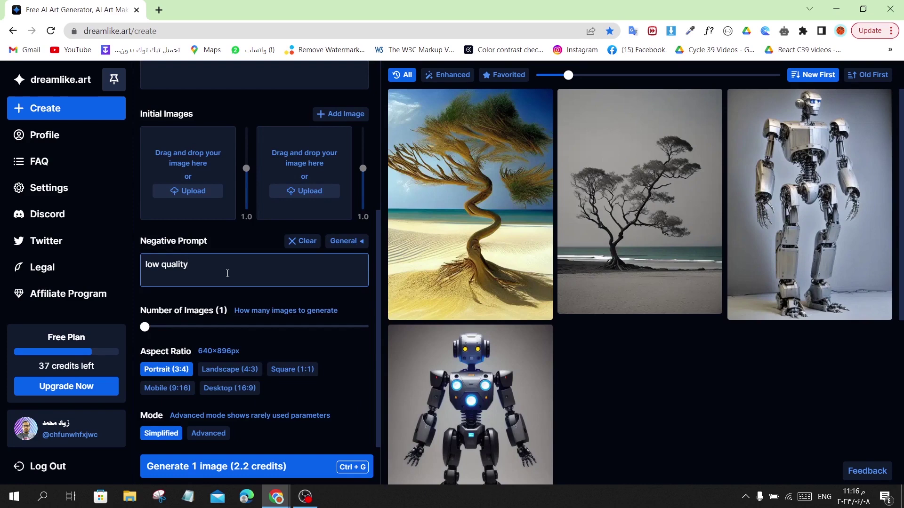
drag(160, 265, 135, 269)
text(high)
key(ctrl+g)
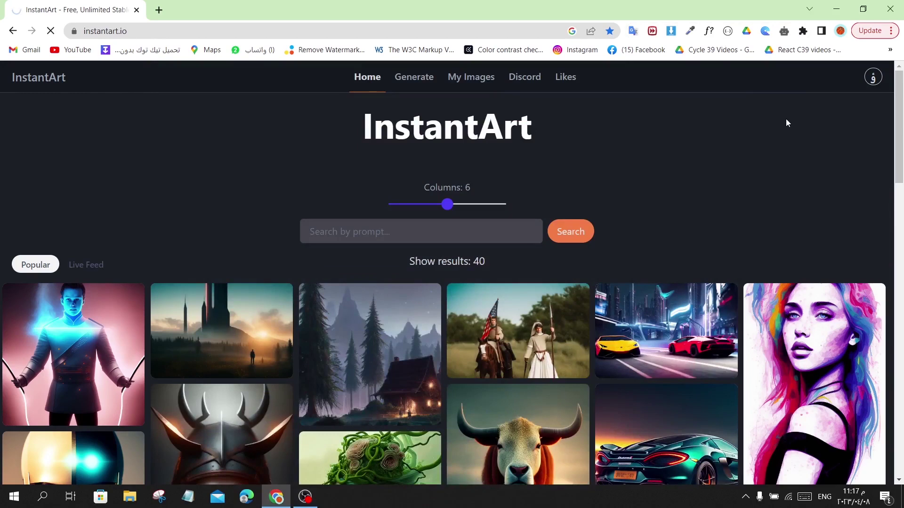
Step: Switch to InstantArt and browse the popular images in its home page gallery
scroll(786, 122, down, 5)
scroll(714, 137, up, 4)
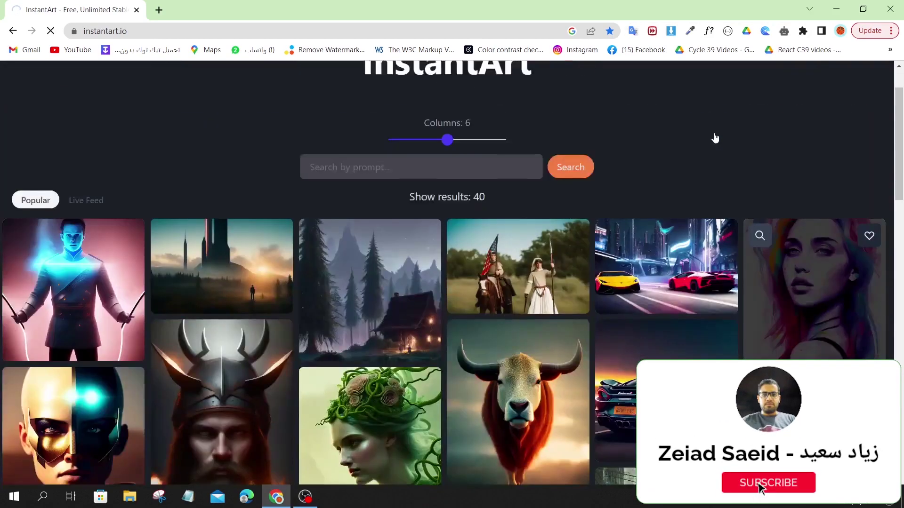
scroll(714, 137, up, 2)
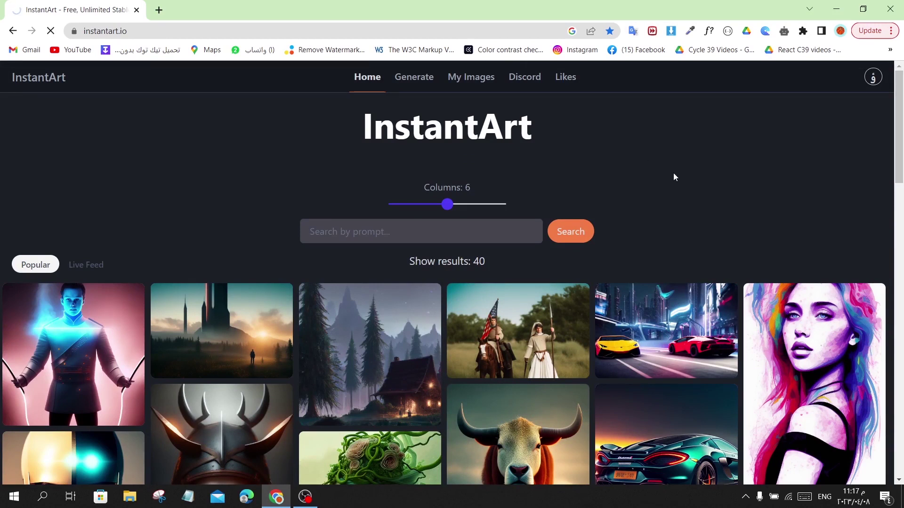
scroll(671, 165, down, 2)
scroll(671, 165, up, 2)
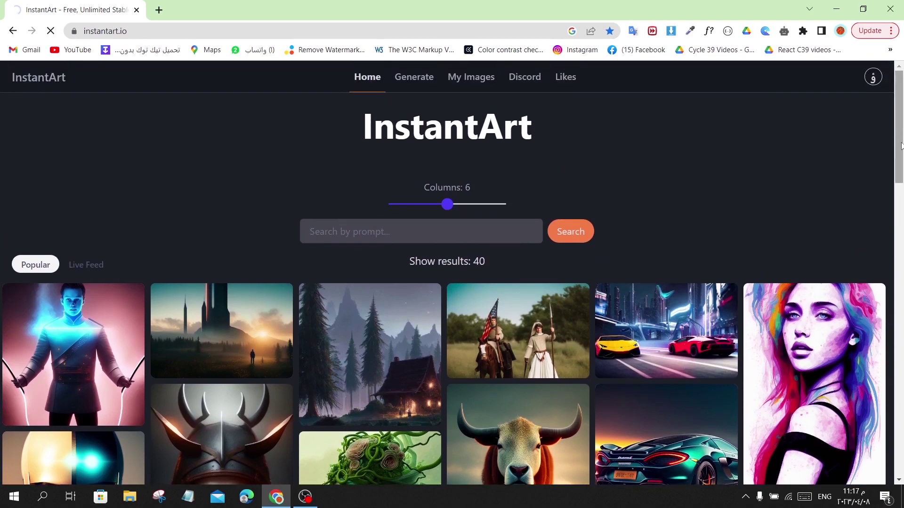
scroll(664, 159, down, 10)
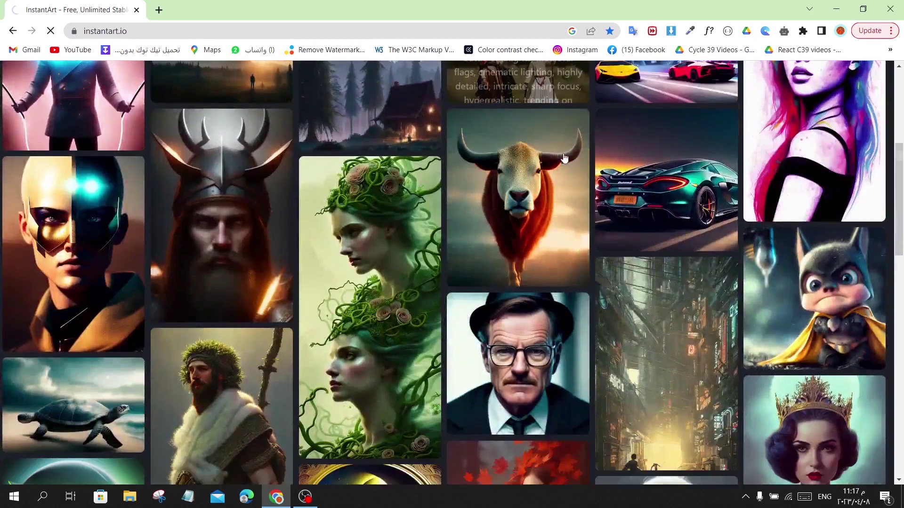
scroll(541, 169, down, 3)
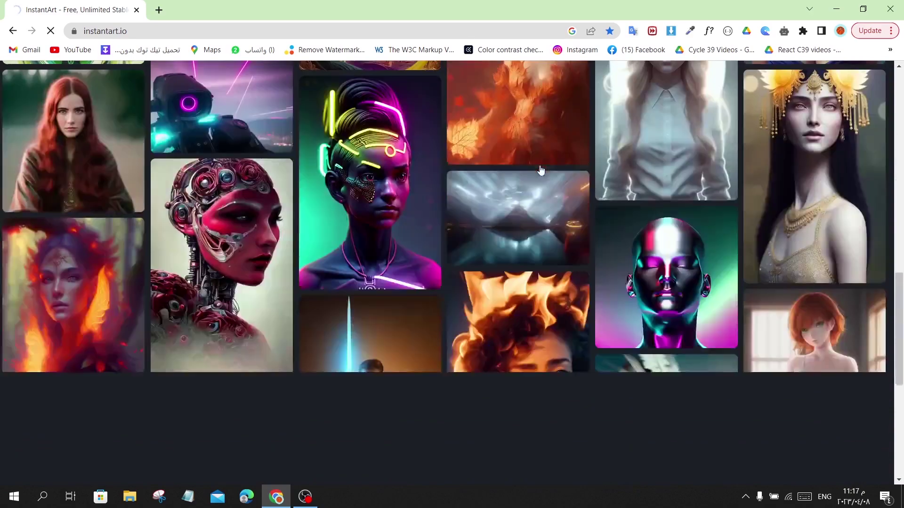
scroll(540, 170, up, 13)
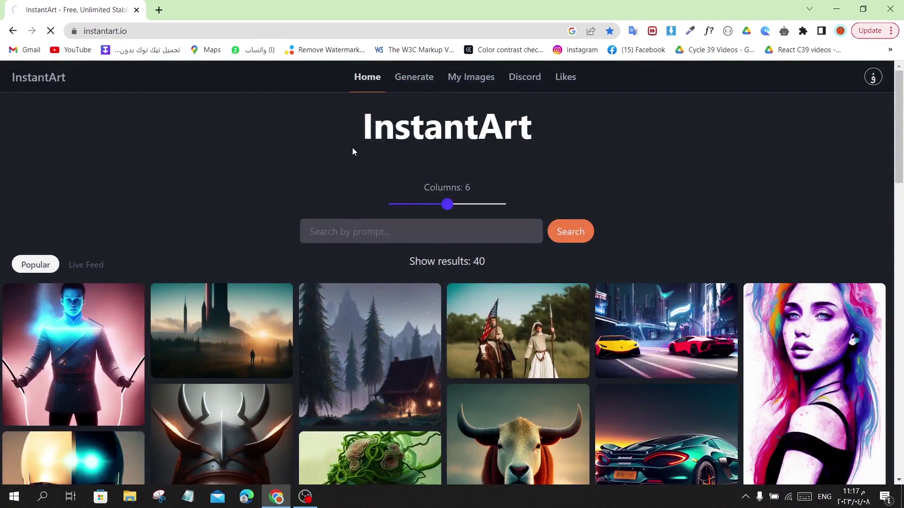
Step: Open the image generation page, set the image count to 1 and choose the MidJourney V4 inspired model
click(417, 79)
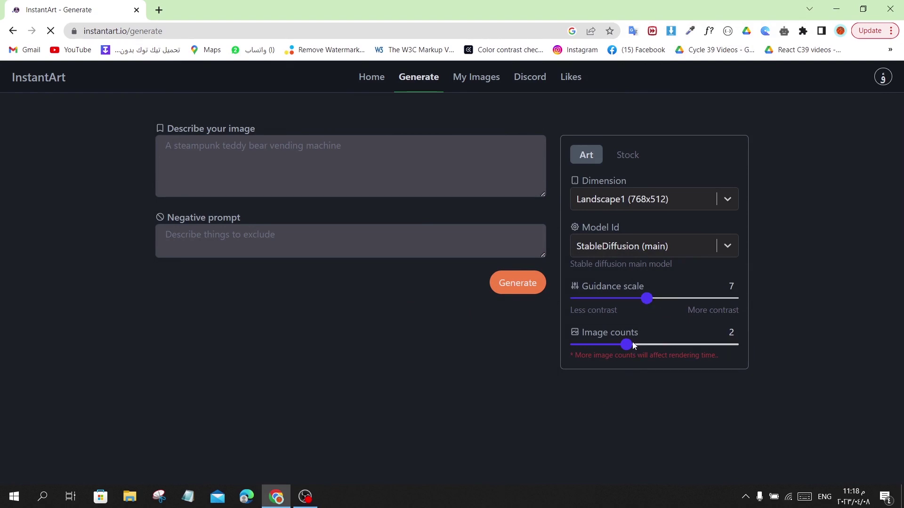
drag(631, 346, 764, 341)
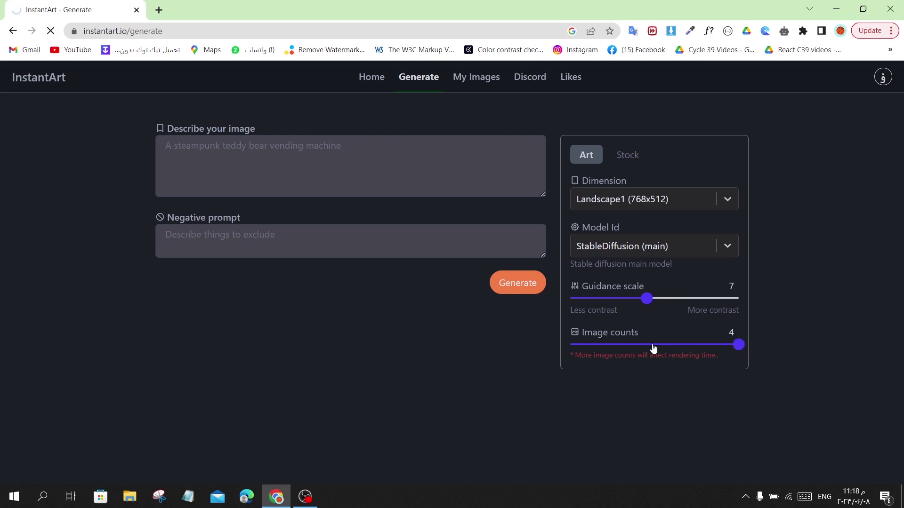
drag(651, 347, 490, 356)
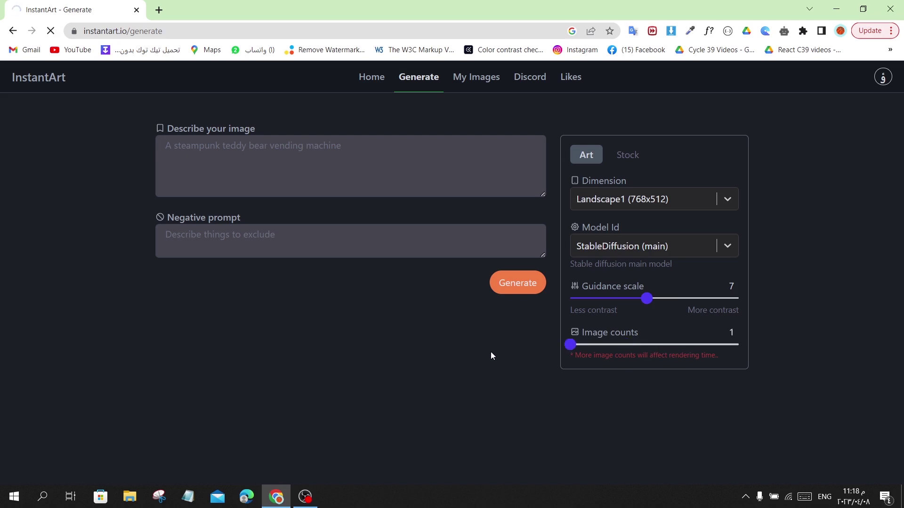
click(591, 252)
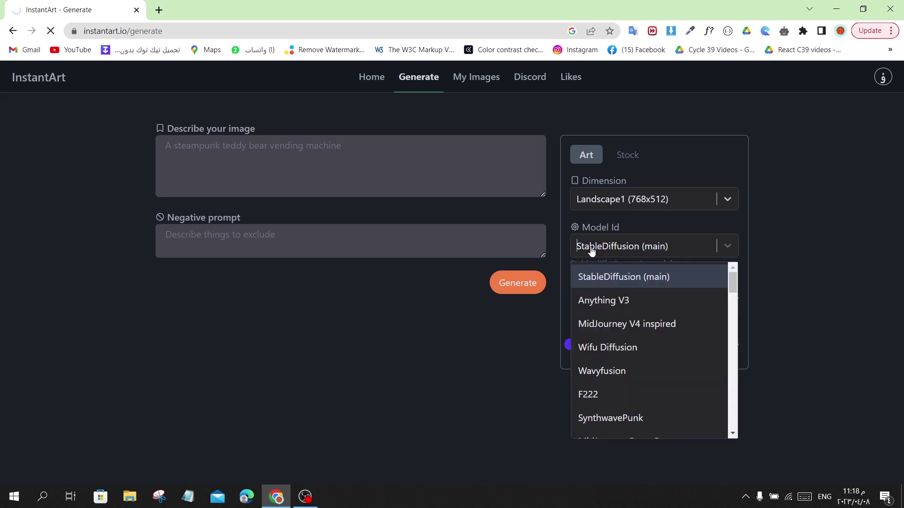
click(601, 329)
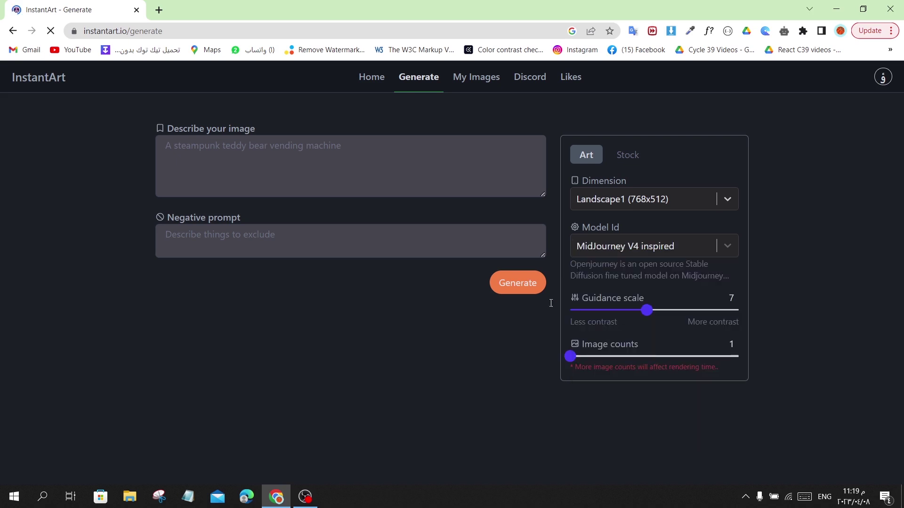
Step: Generate an image from the prompt "Tree, sea and sand", view its enlarged preview and close it
click(369, 168)
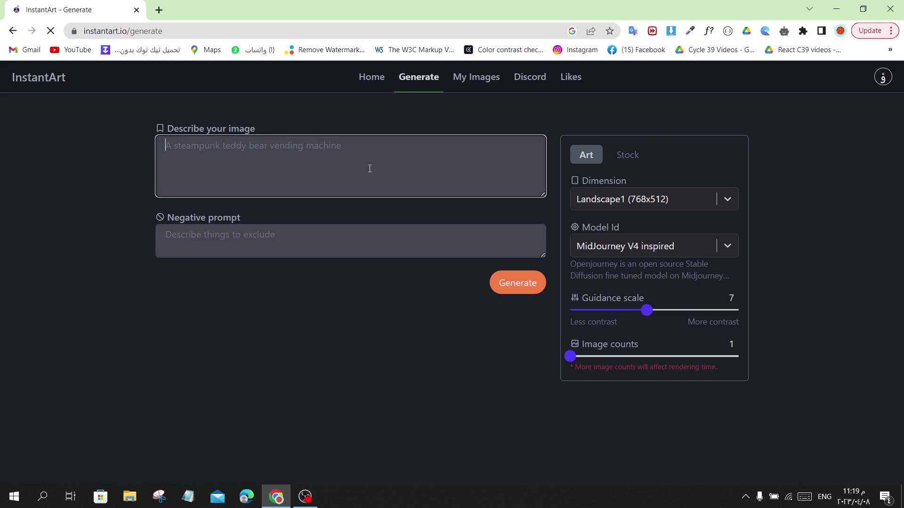
right_click(370, 168)
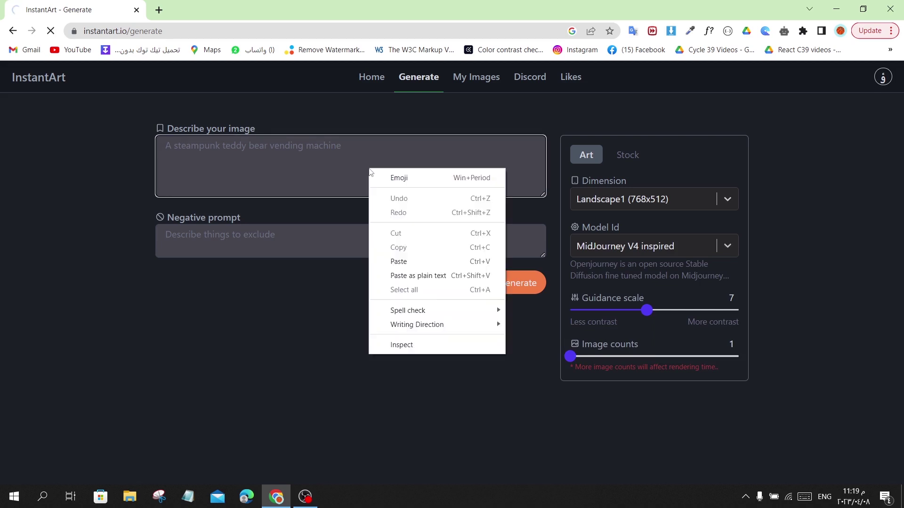
click(423, 263)
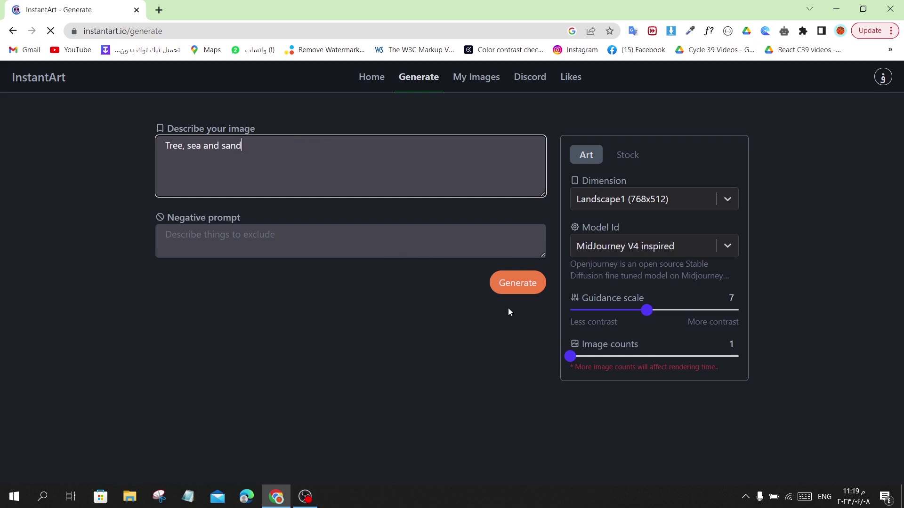
click(518, 283)
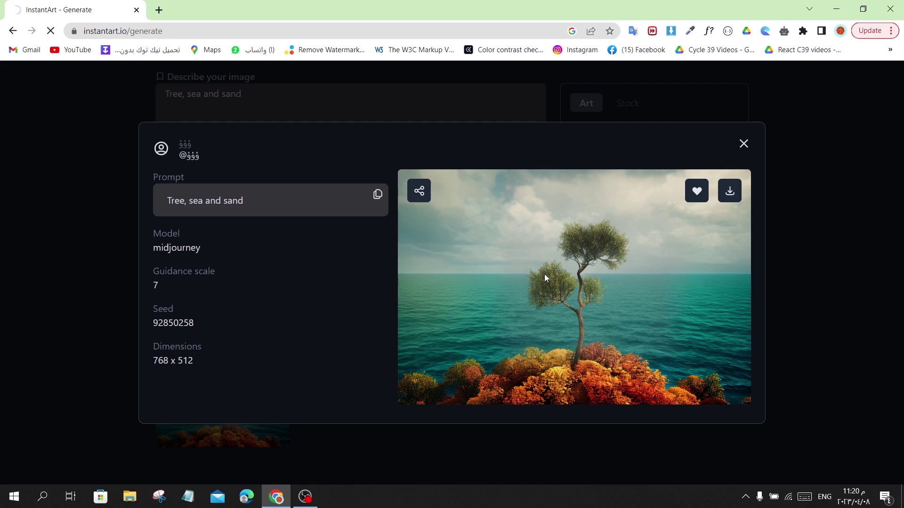
click(744, 144)
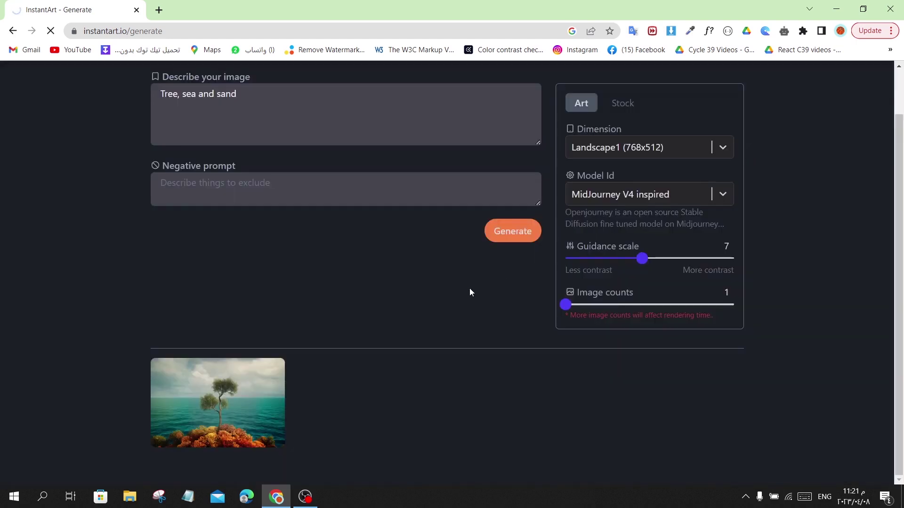
Step: Look through the whole list of available generation models without changing the selected one
scroll(464, 261, up, 2)
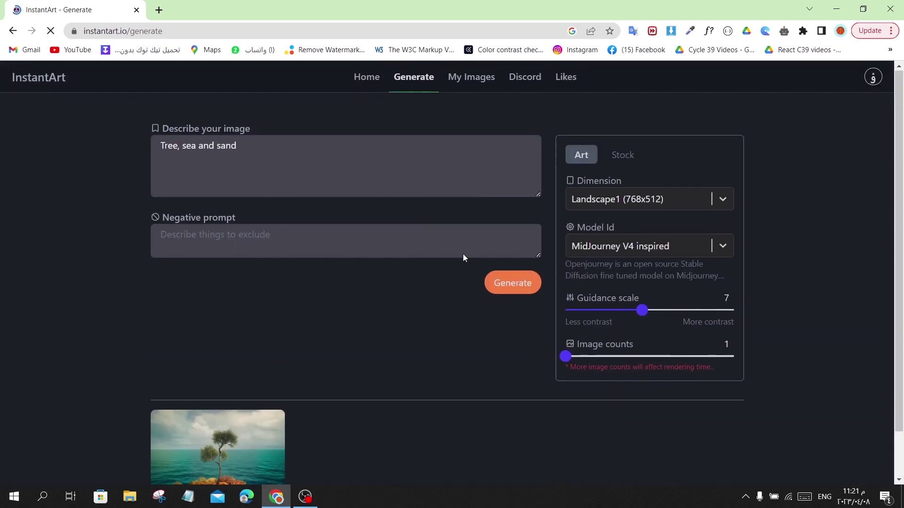
click(616, 252)
scroll(616, 299, down, 6)
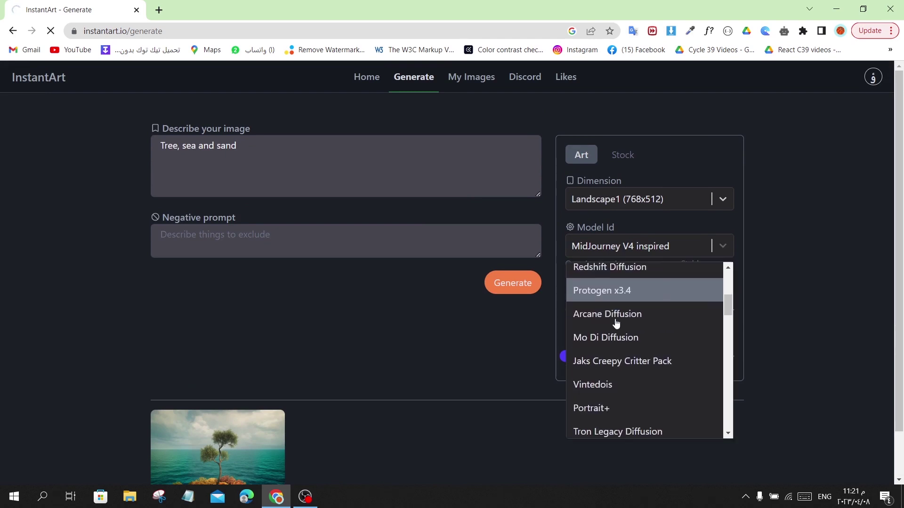
scroll(616, 324, down, 10)
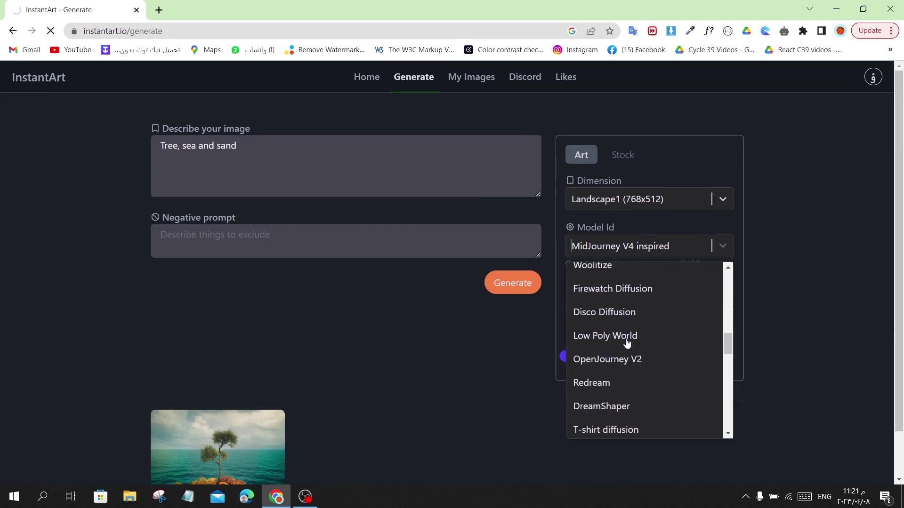
scroll(628, 344, down, 10)
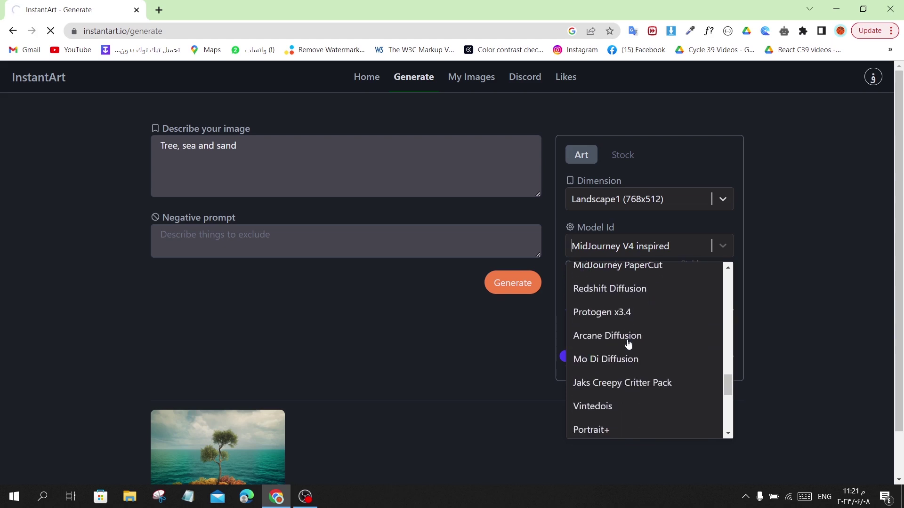
scroll(652, 380, down, 4)
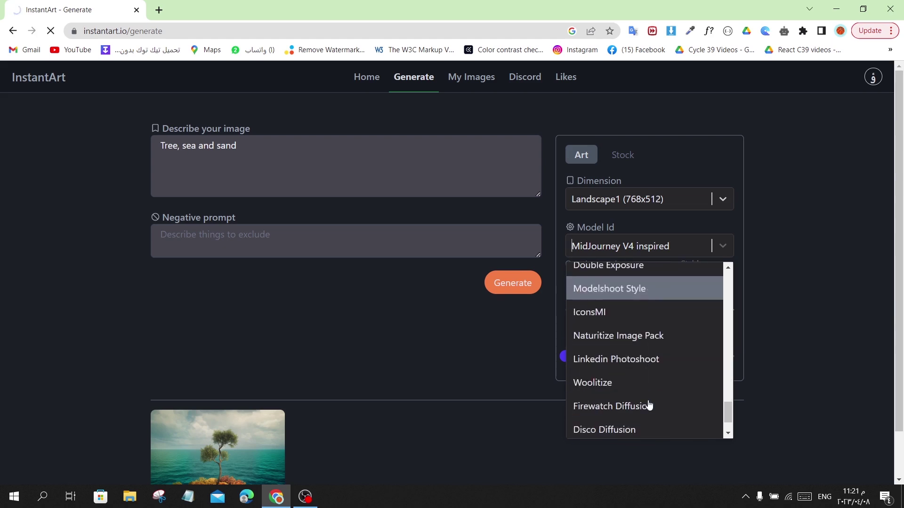
drag(730, 422, 613, 479)
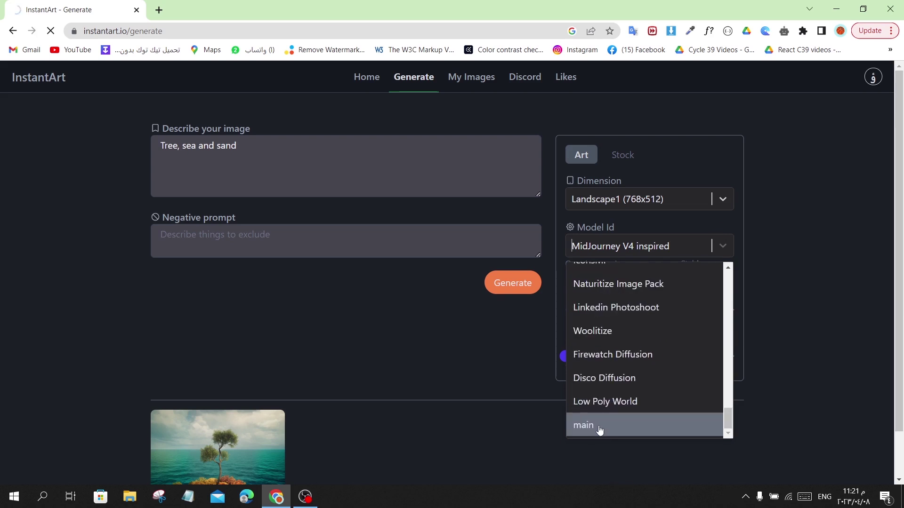
click(428, 453)
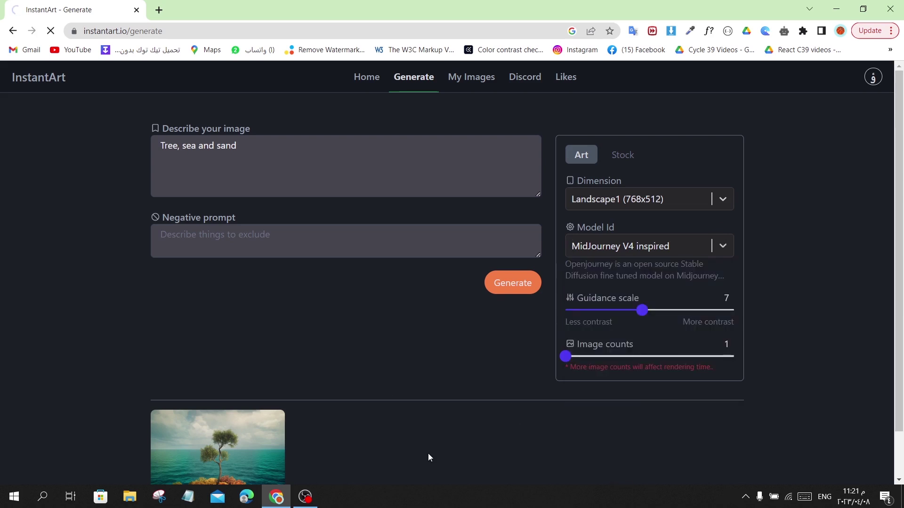